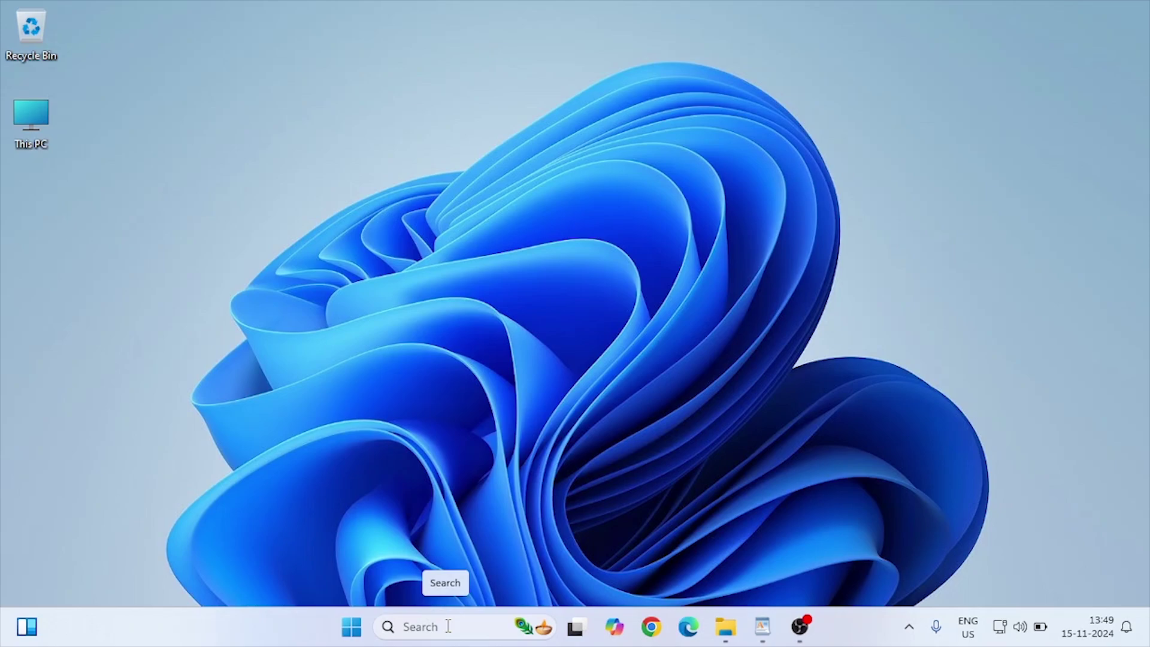
Launch the Local Group Policy Editor by running gpedit.msc from the Run dialog.
click(448, 627)
text(run)
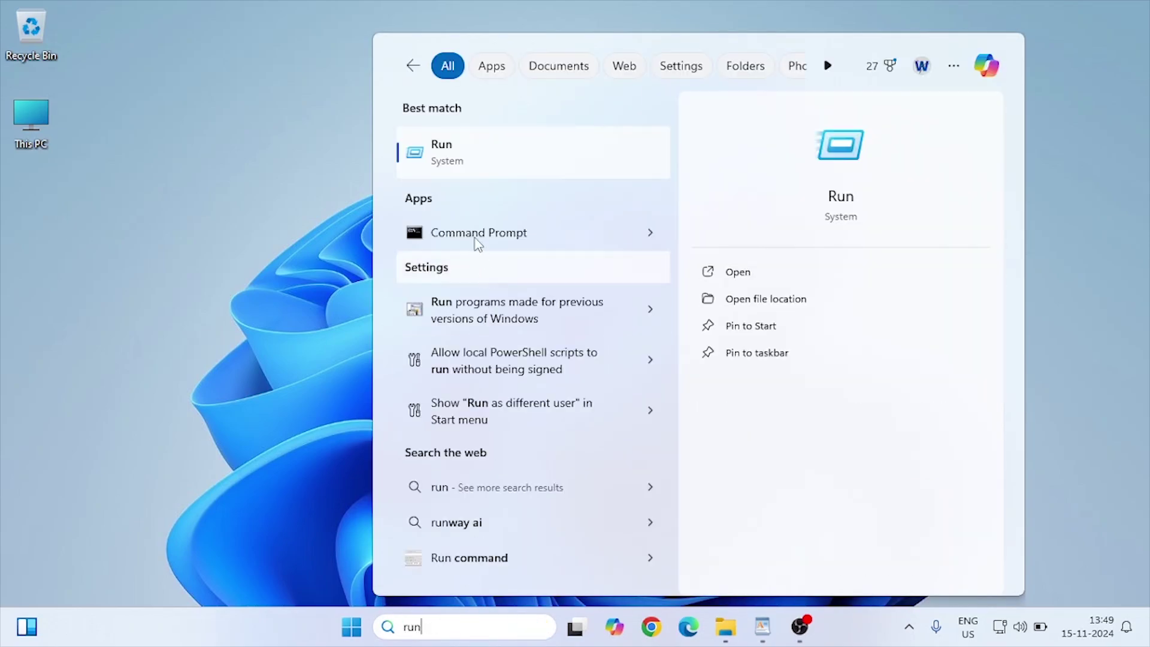
click(470, 169)
text(gpedit)
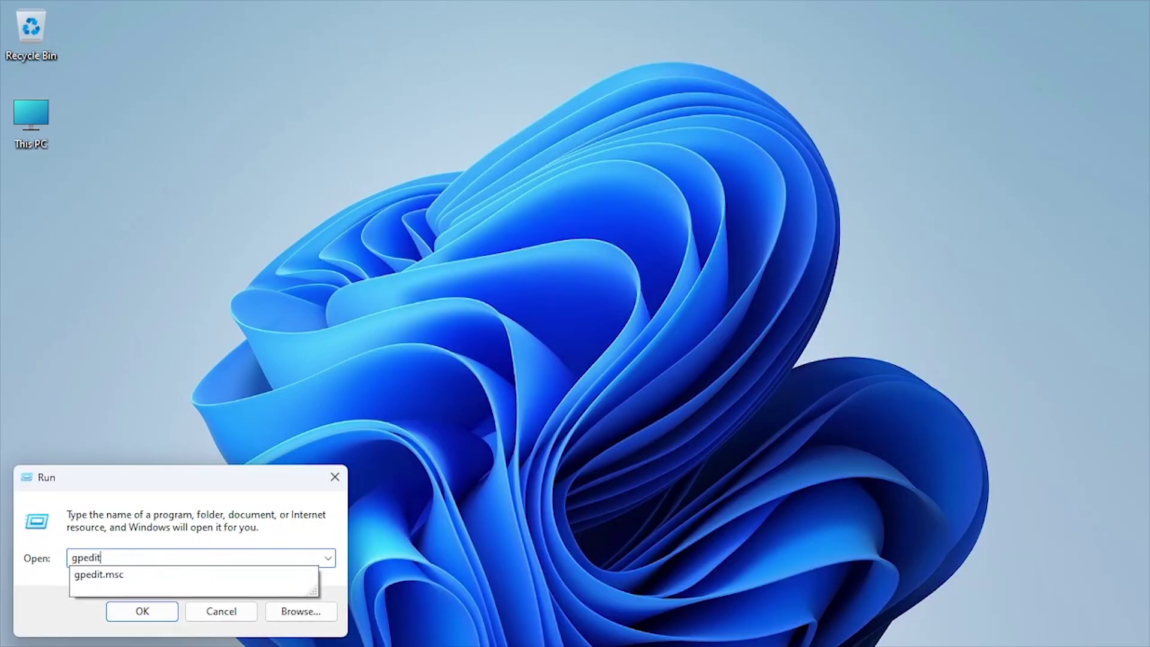
text(.msc)
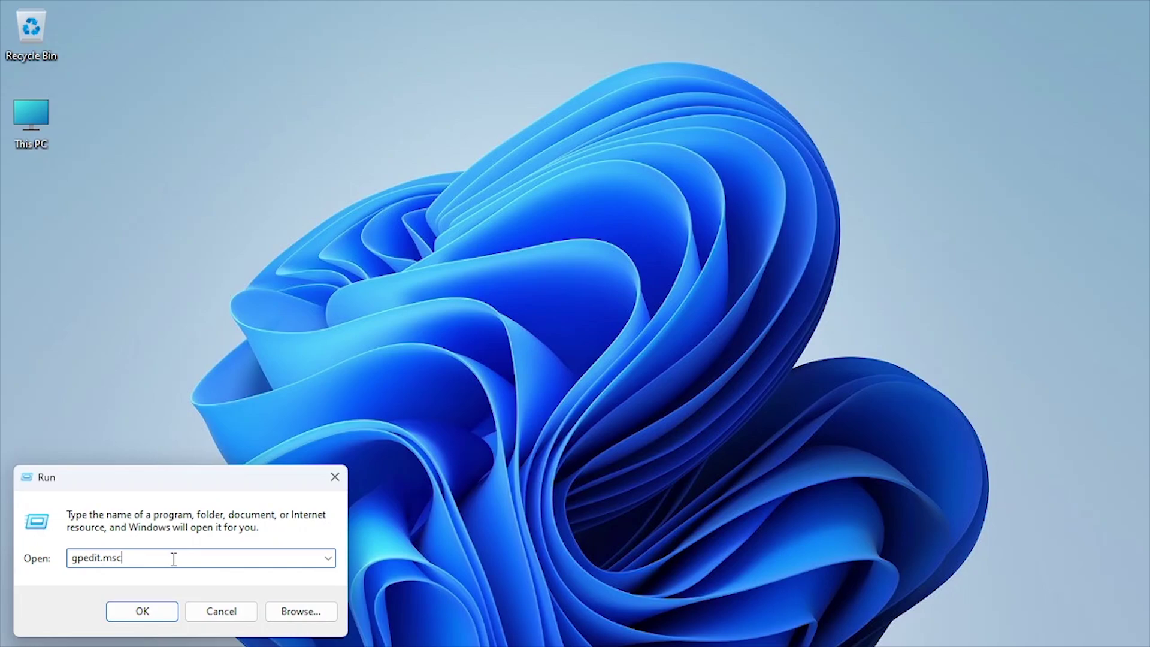
click(144, 611)
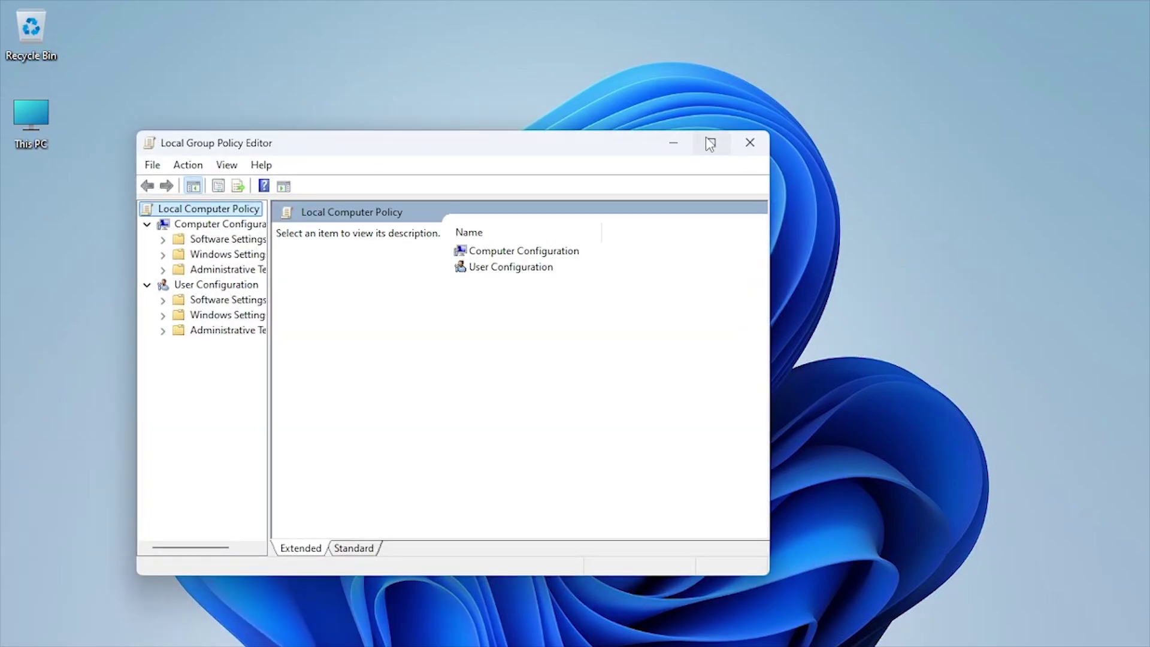
Maximize the editor and go to Computer Configuration > Windows Settings > Policy-based QoS.
click(710, 144)
drag(134, 175, 198, 174)
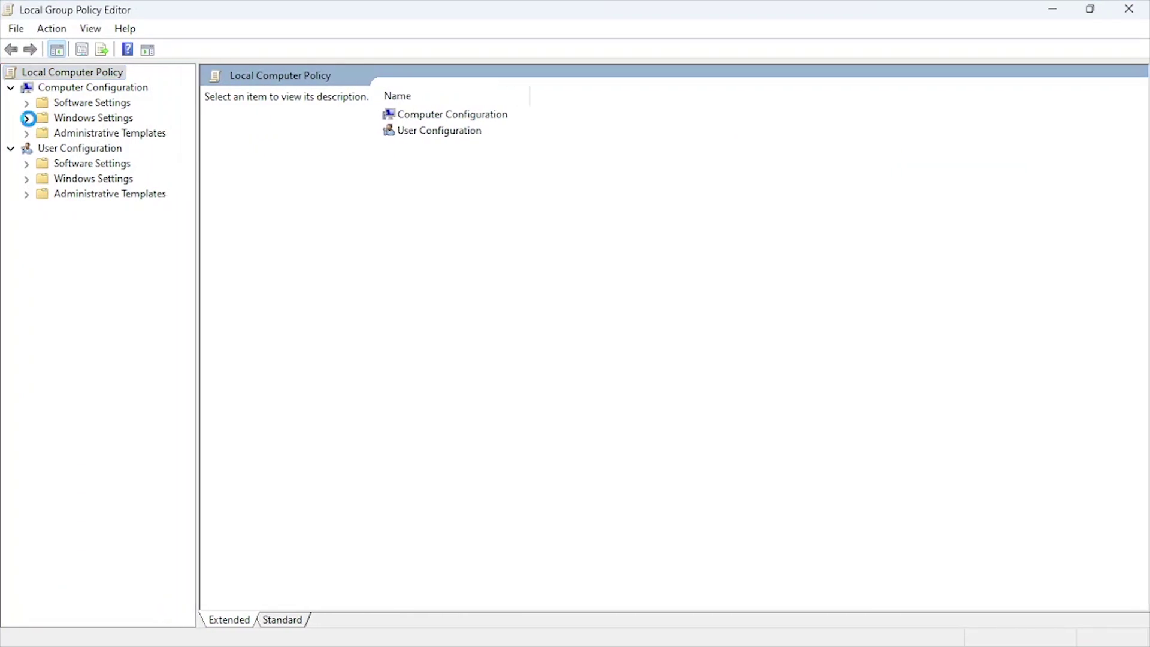
click(26, 117)
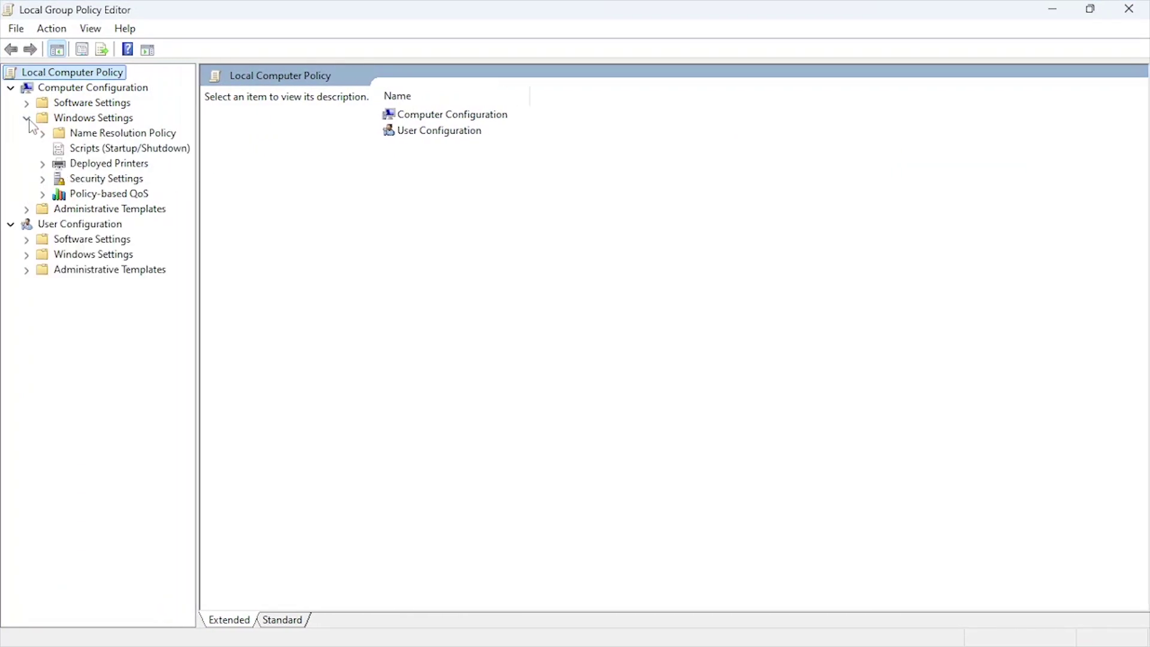
click(106, 195)
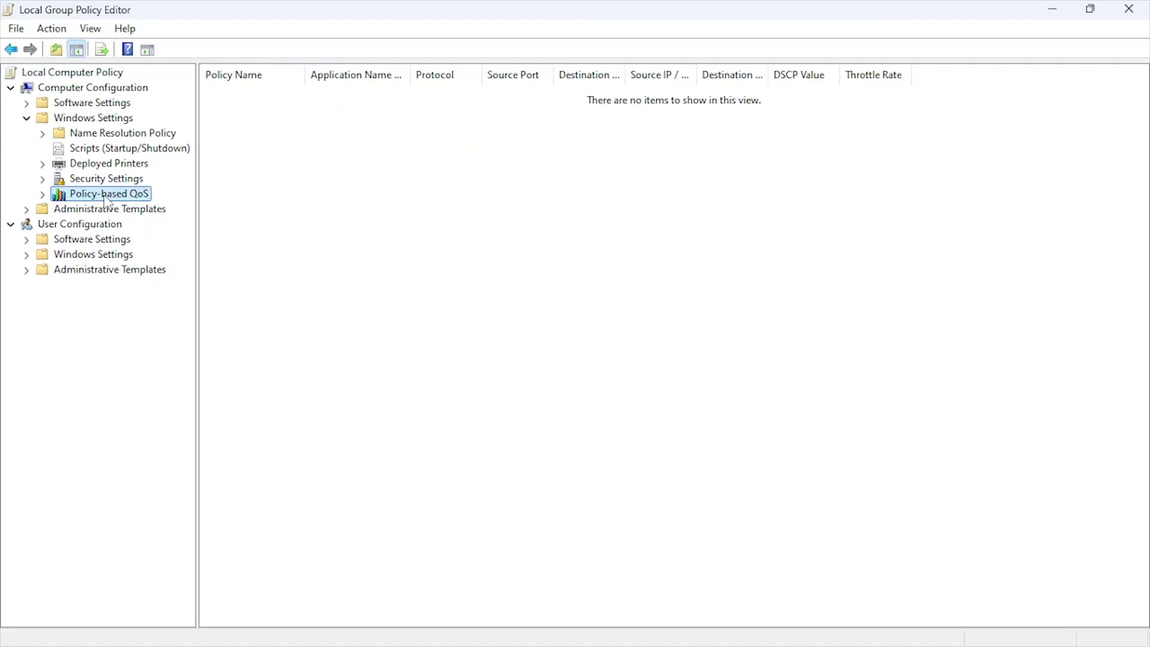
right_click(138, 194)
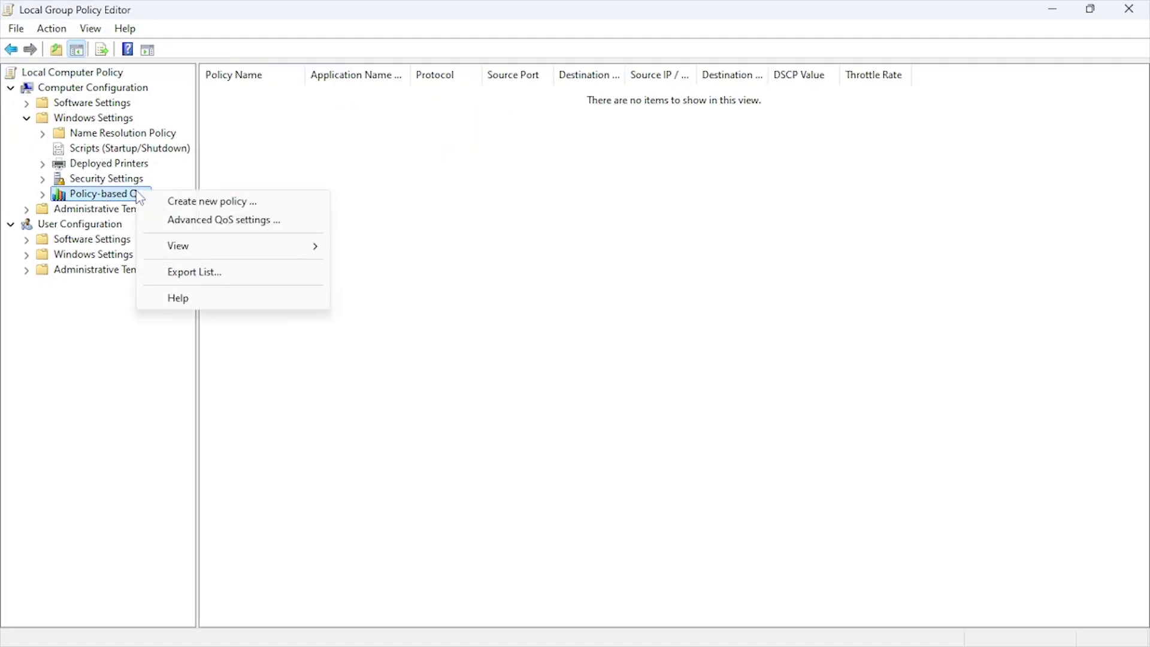
Start a new QoS policy named Gaming Priority with DSCP value 46.
click(172, 204)
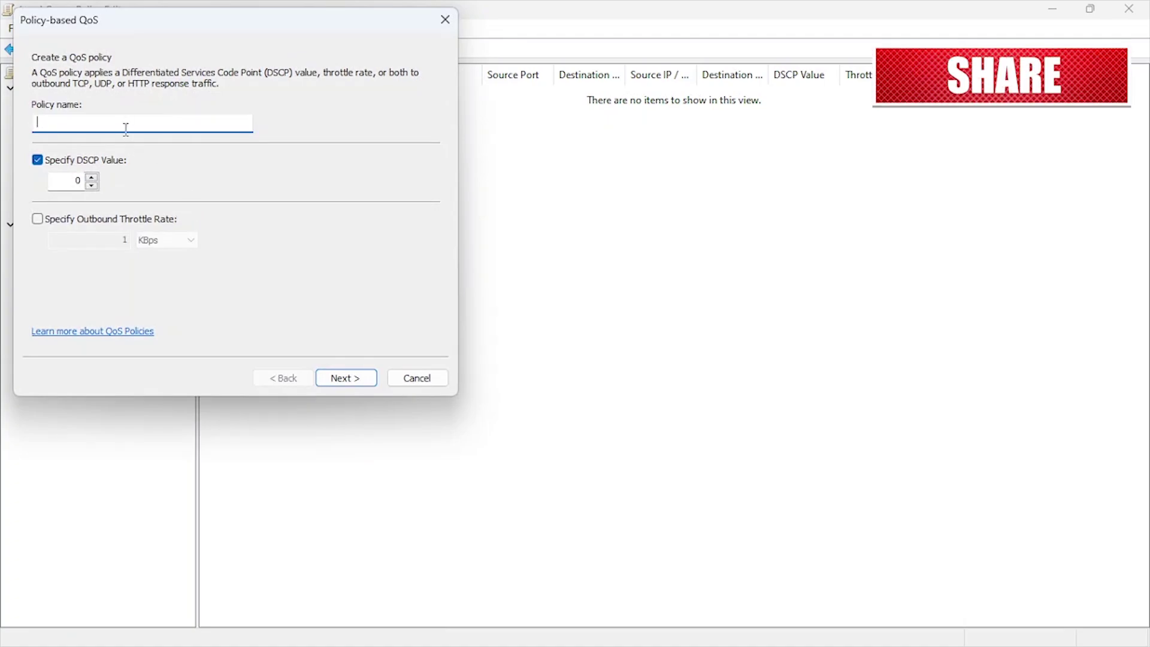
text(Gaming Priority)
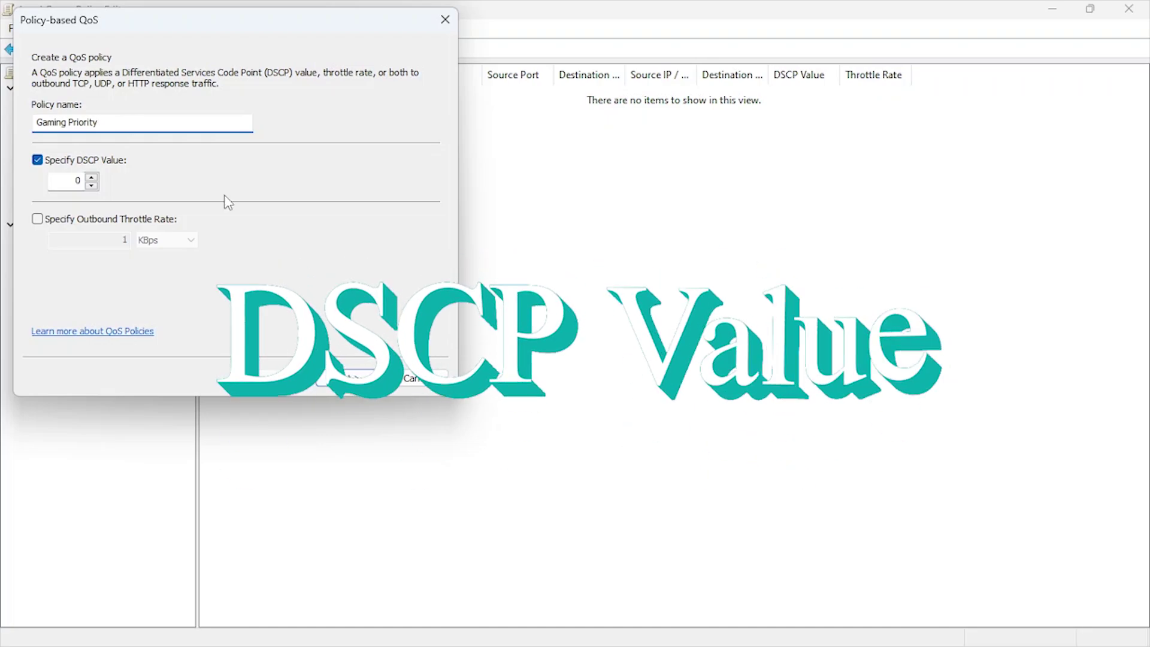
double_click(70, 178)
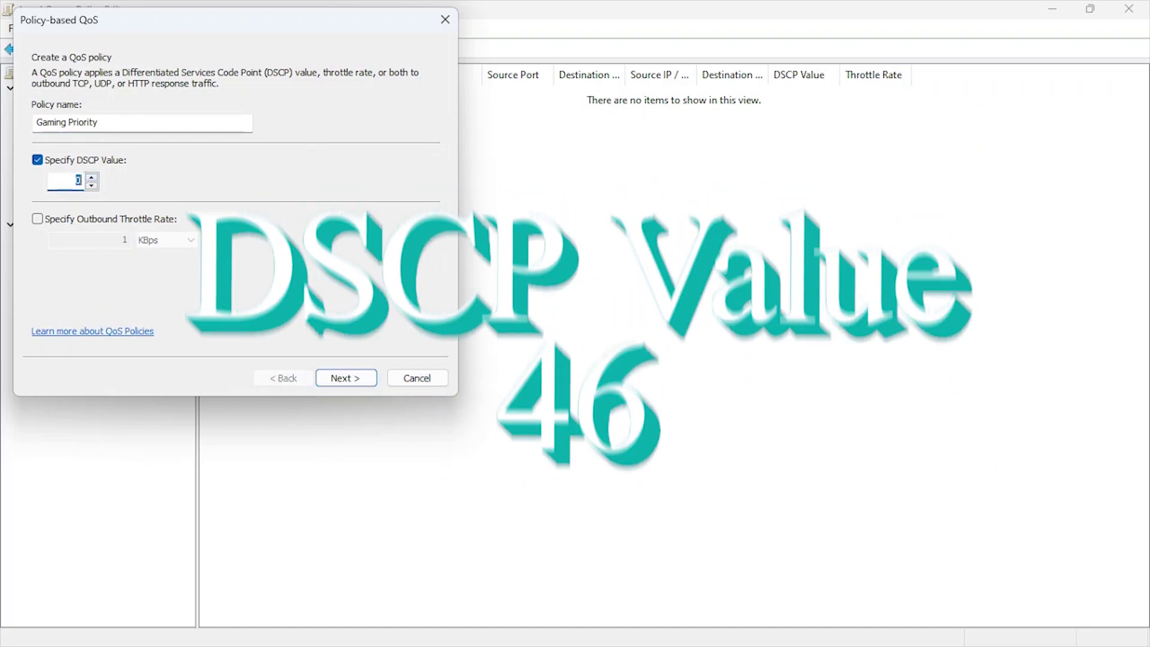
text(46)
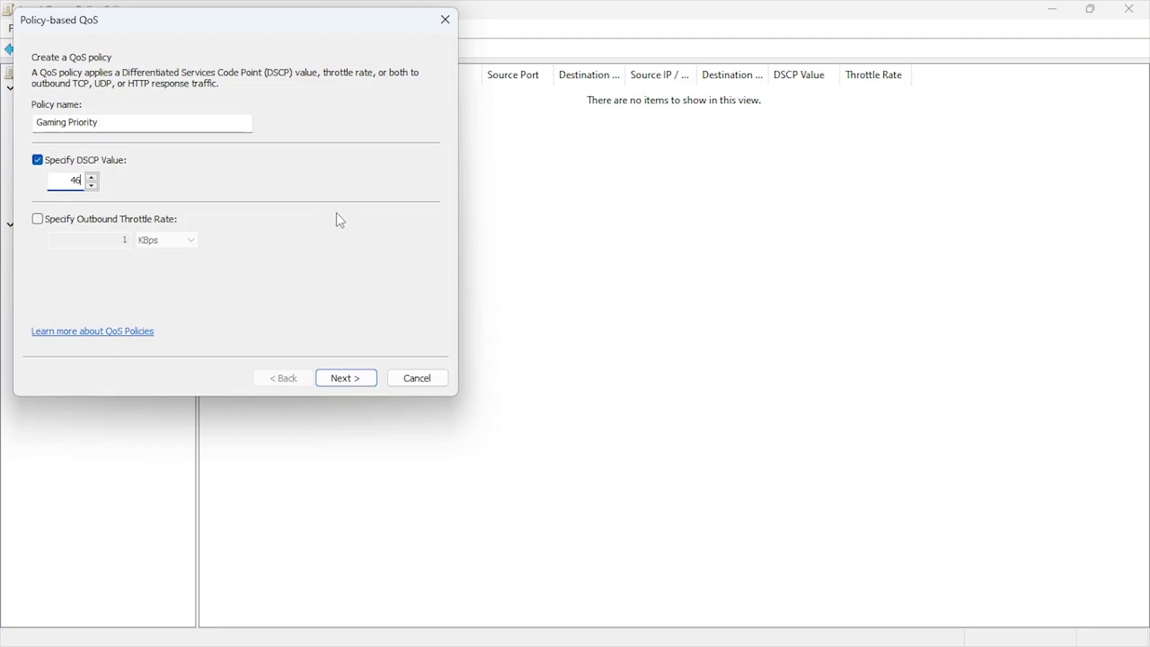
click(362, 383)
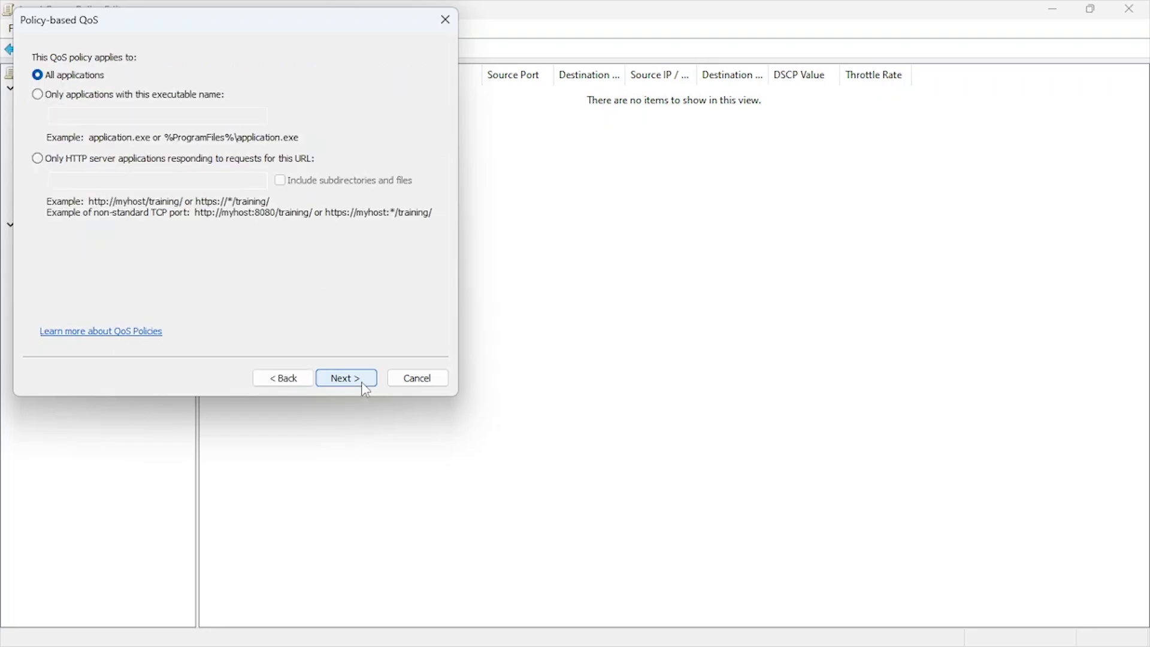
Limit the policy to game.exe and finish it for TCP traffic.
click(99, 98)
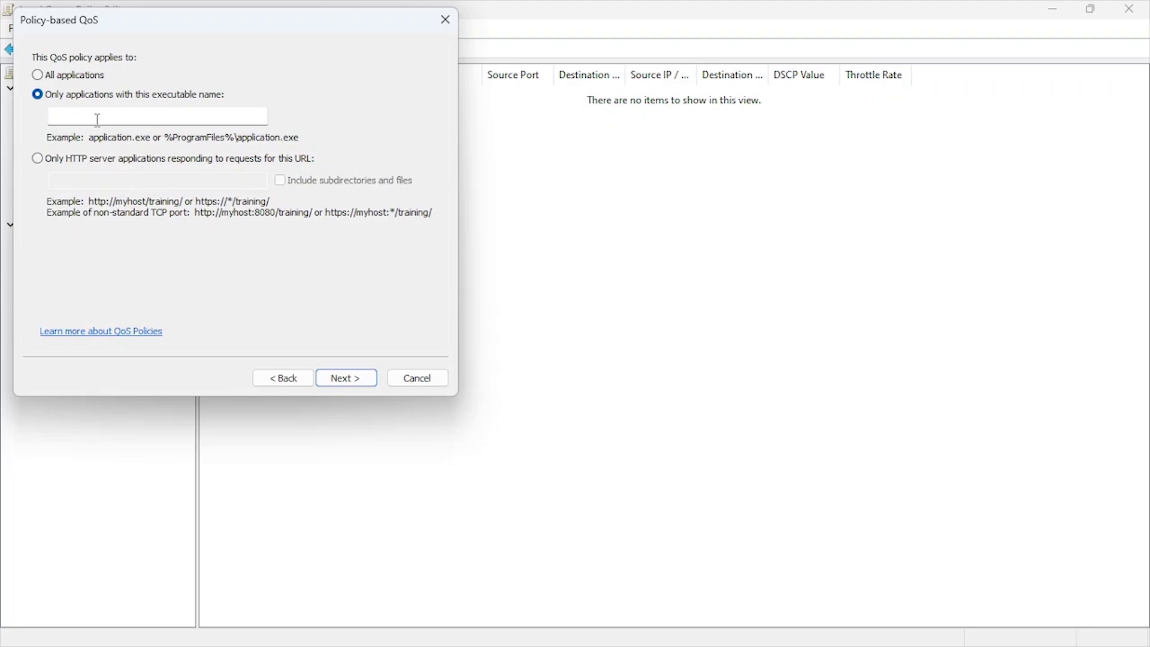
click(97, 120)
text(game.exe)
click(355, 382)
click(356, 382)
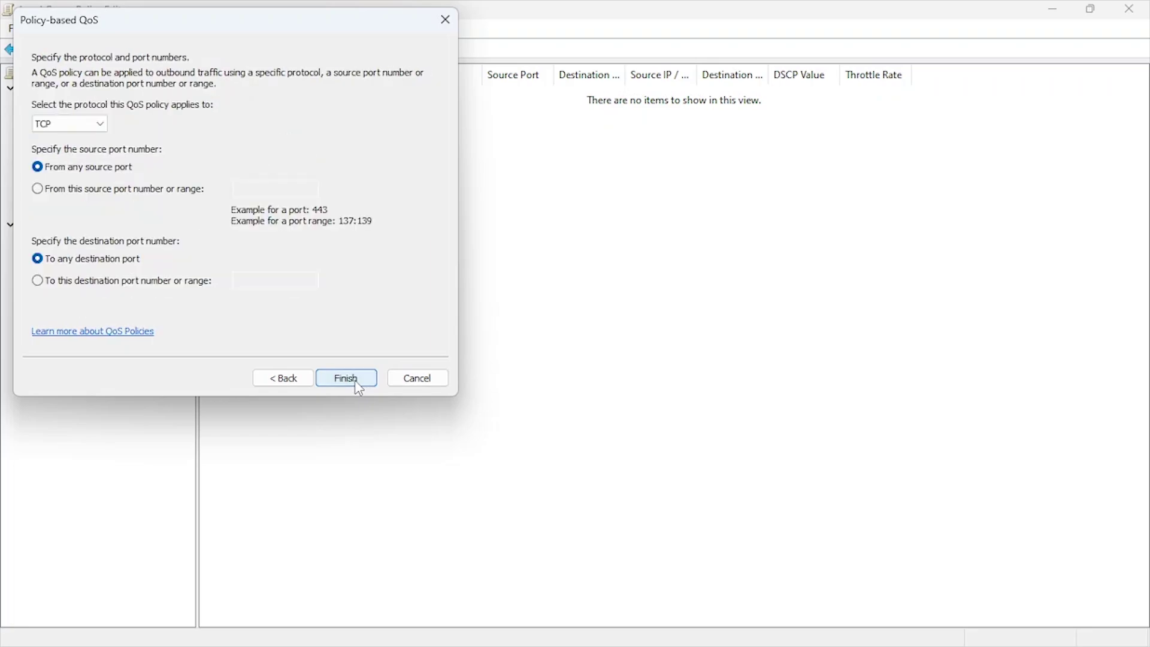
click(355, 382)
Reopen the Gaming Priority policy for review, then cancel without changes.
double_click(347, 97)
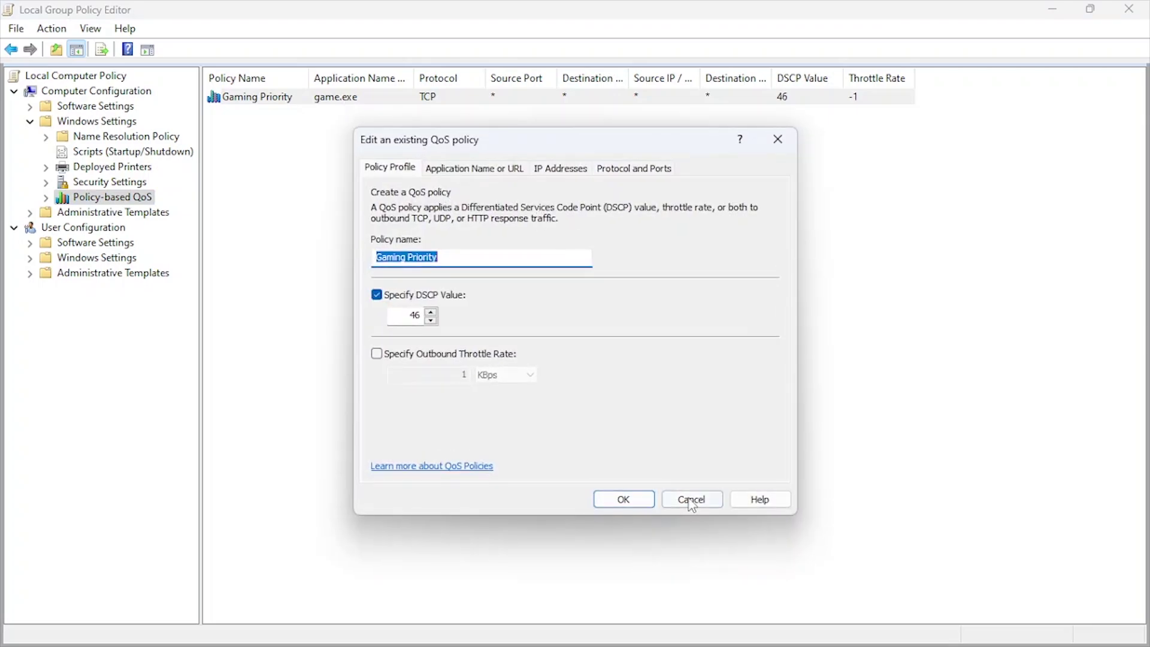
click(692, 502)
click(487, 259)
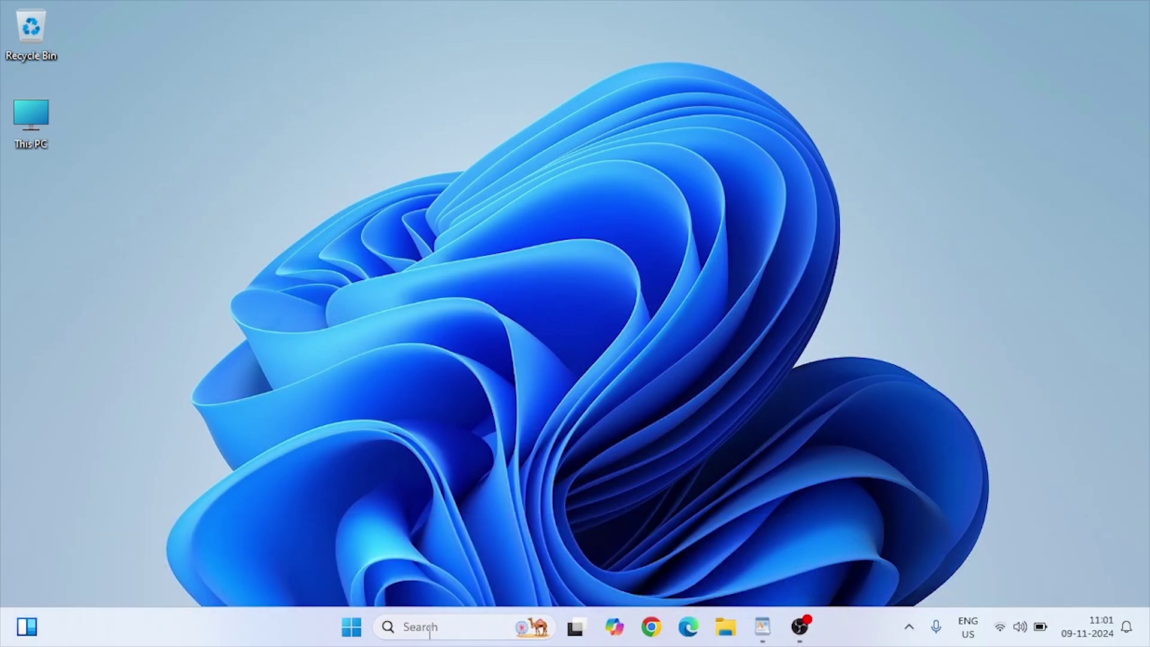
Launch Registry Editor from Windows search with regedit.
click(429, 629)
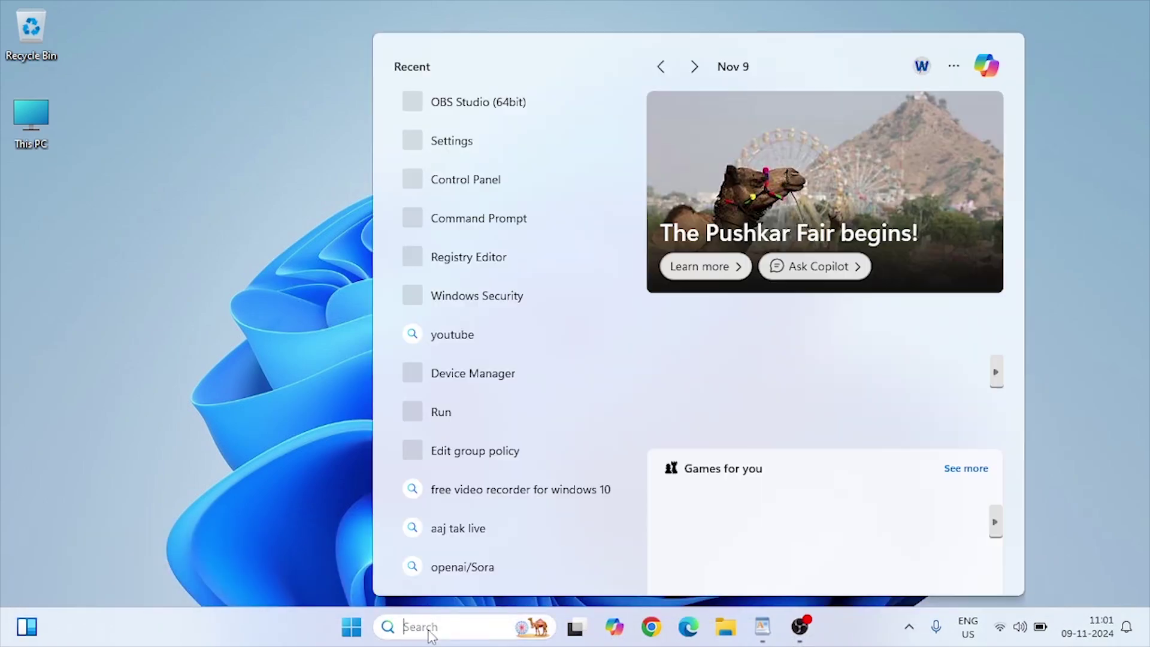
text(regedit)
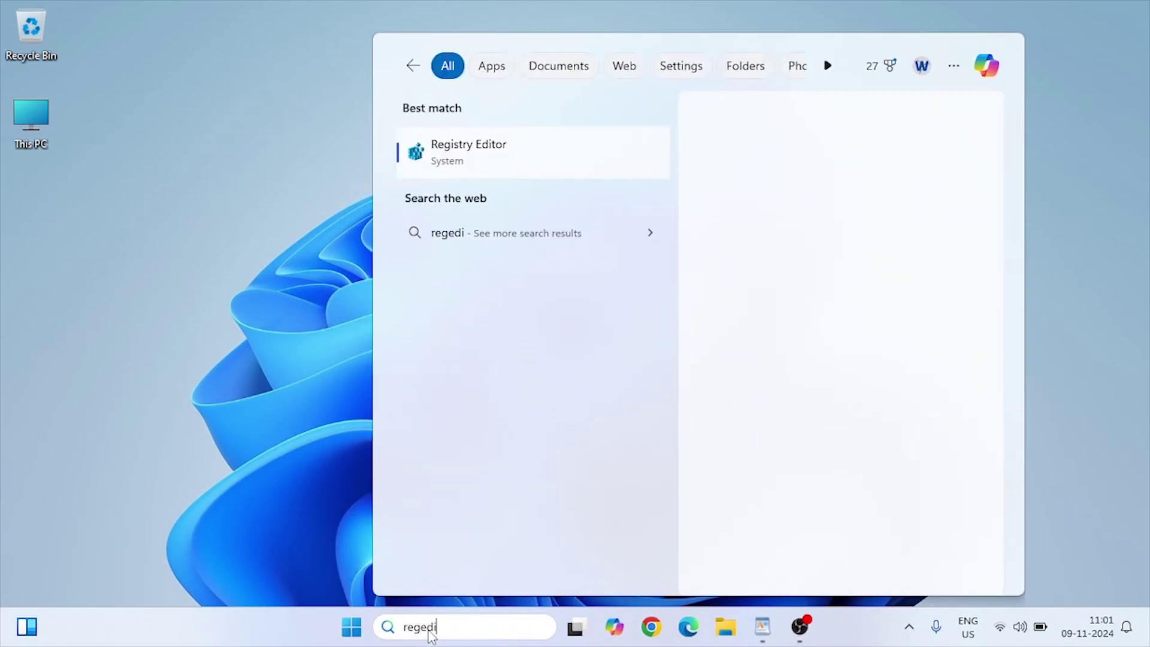
click(424, 158)
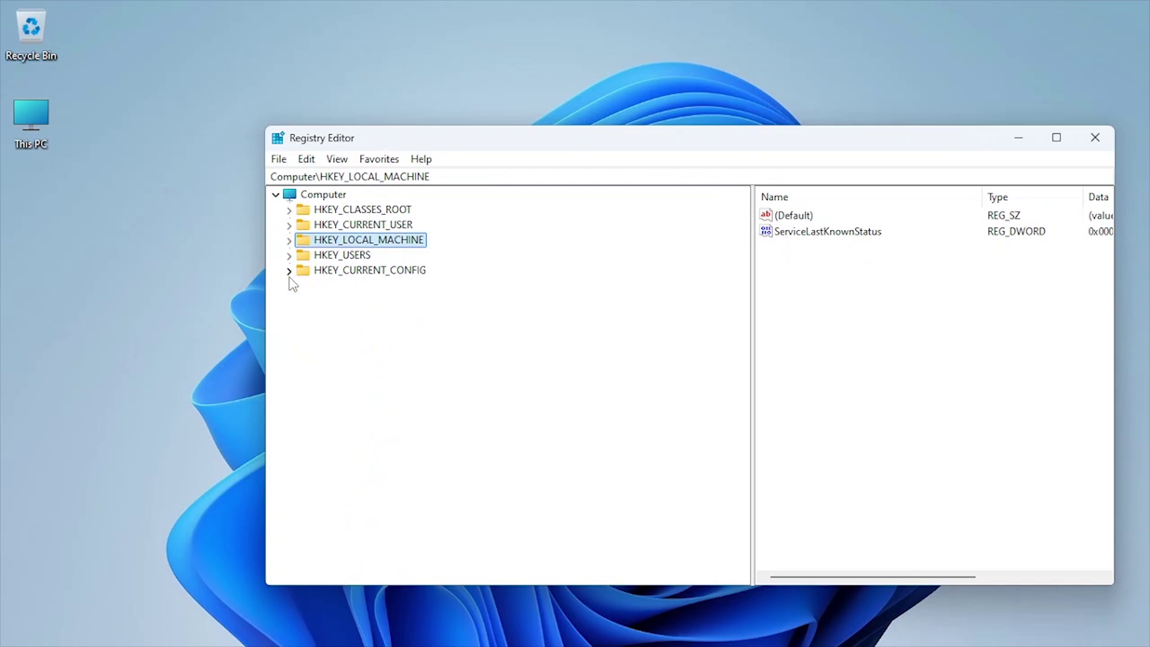
Navigate to HKLM\SYSTEM\CurrentControlSet\Services\Tcpip\Parameters and maximize Registry Editor.
click(290, 241)
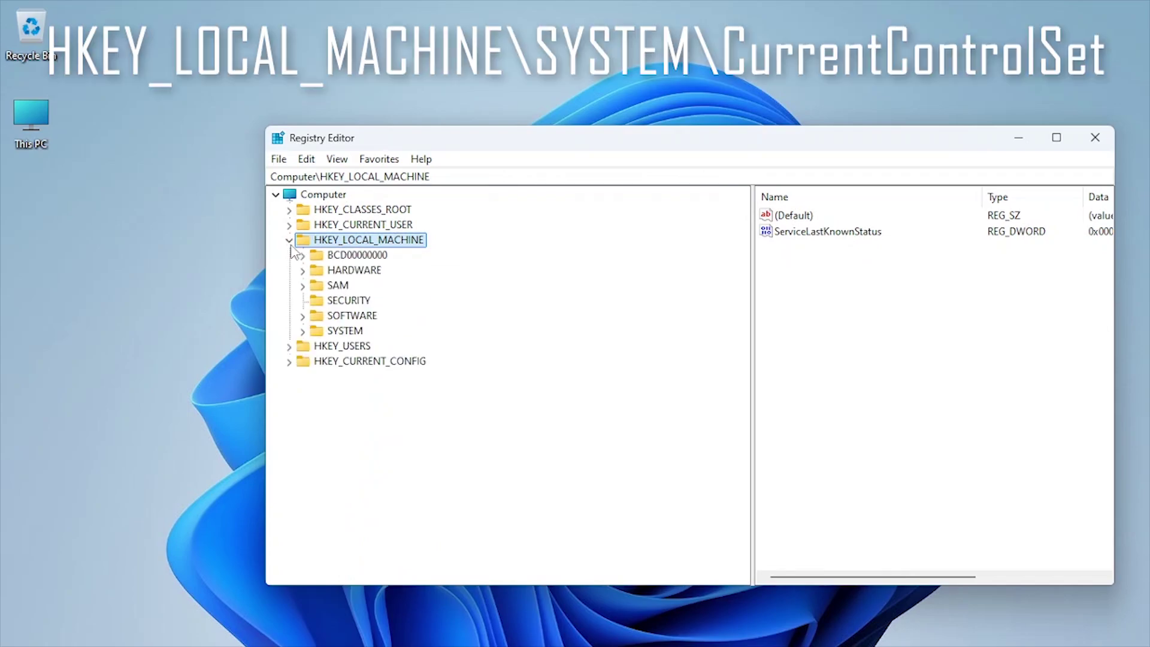
click(303, 332)
click(316, 347)
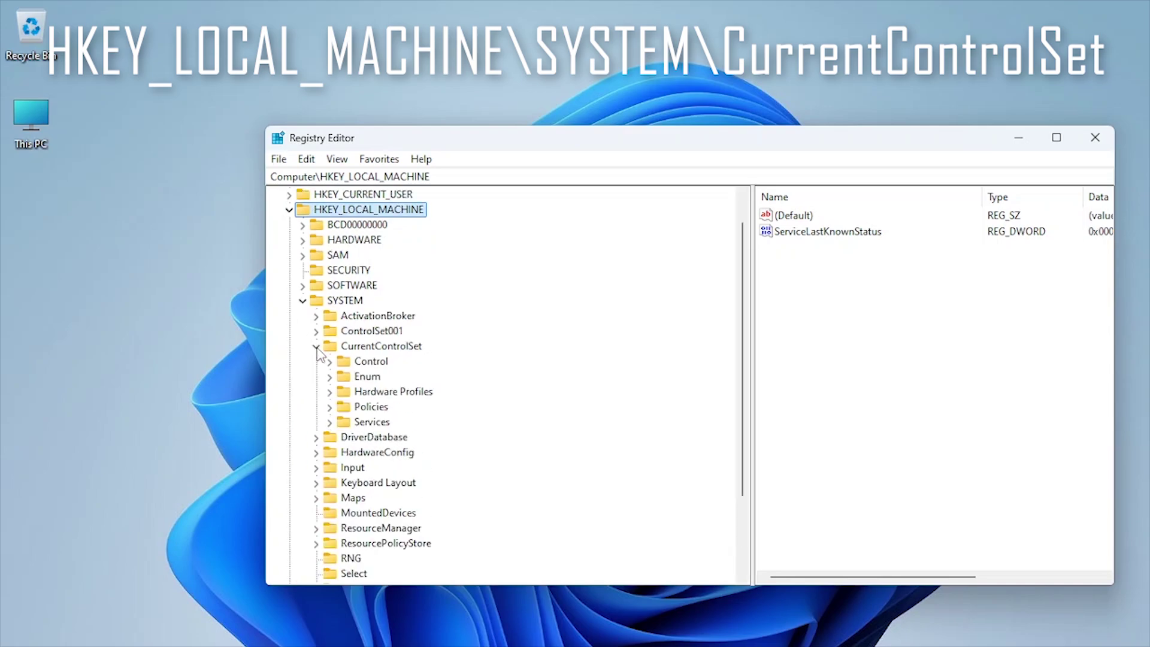
click(329, 423)
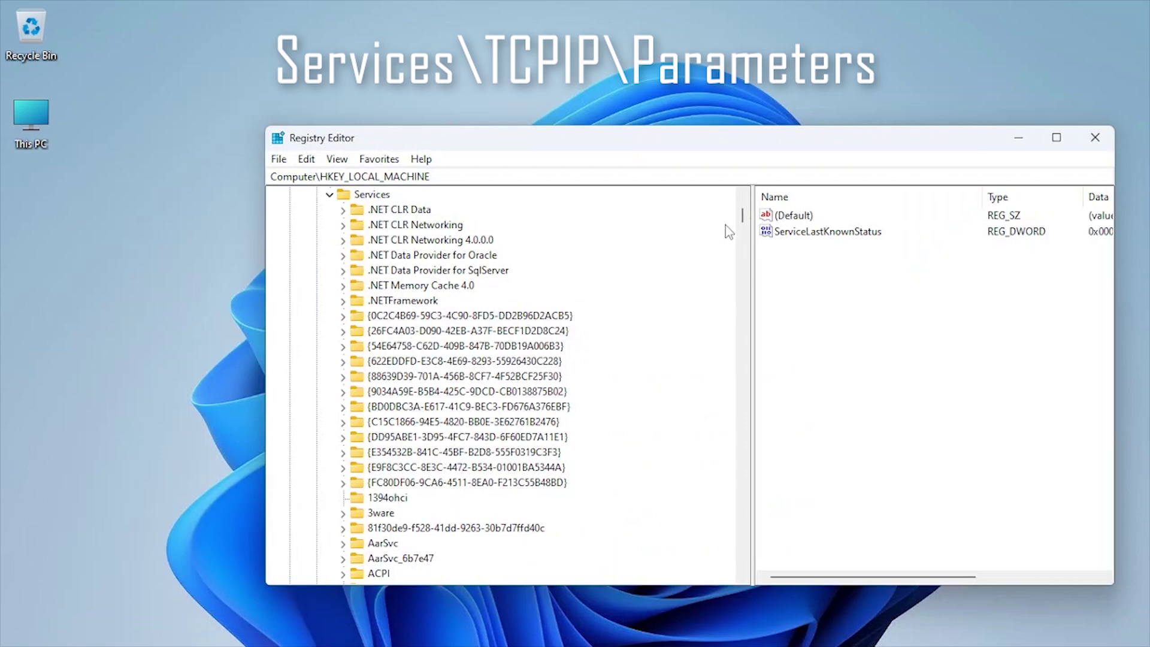
drag(745, 219, 734, 484)
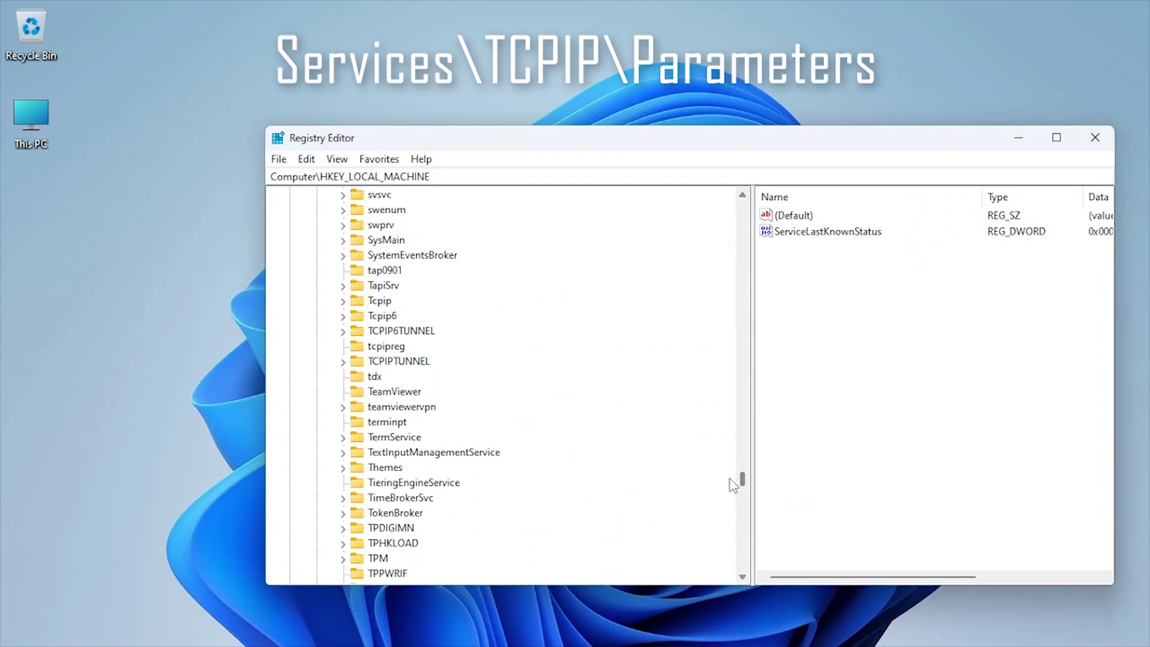
click(343, 301)
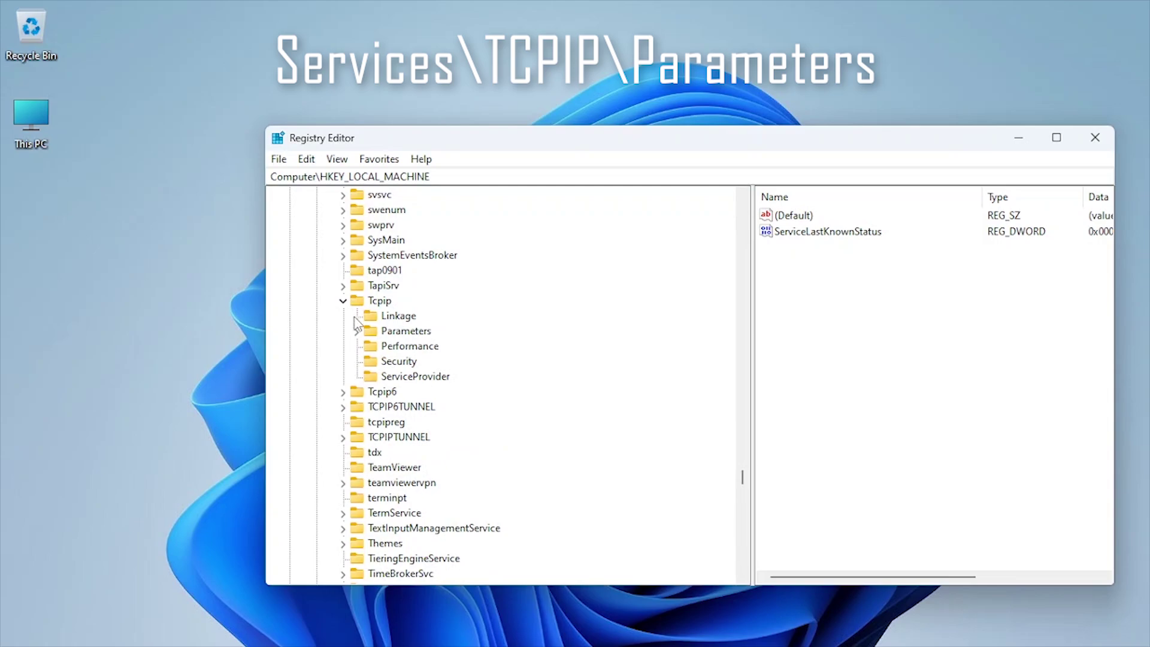
click(357, 331)
click(392, 333)
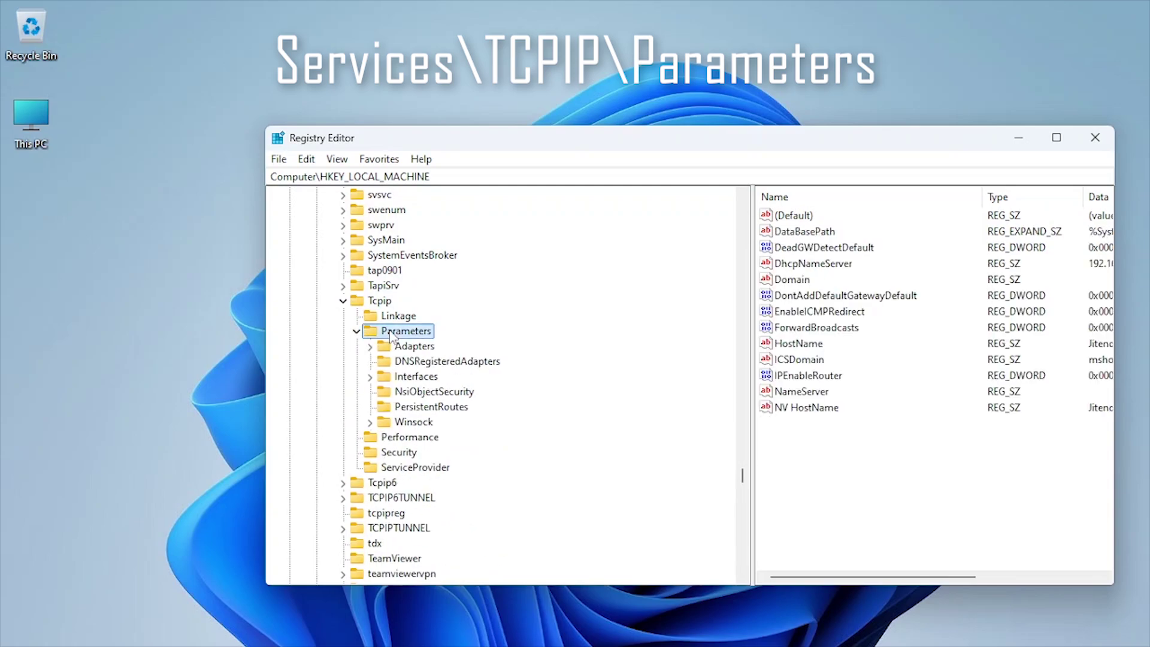
click(1057, 138)
Add a new DWORD (32-bit) value named Network ThrottlingIndex to Parameters.
right_click(554, 394)
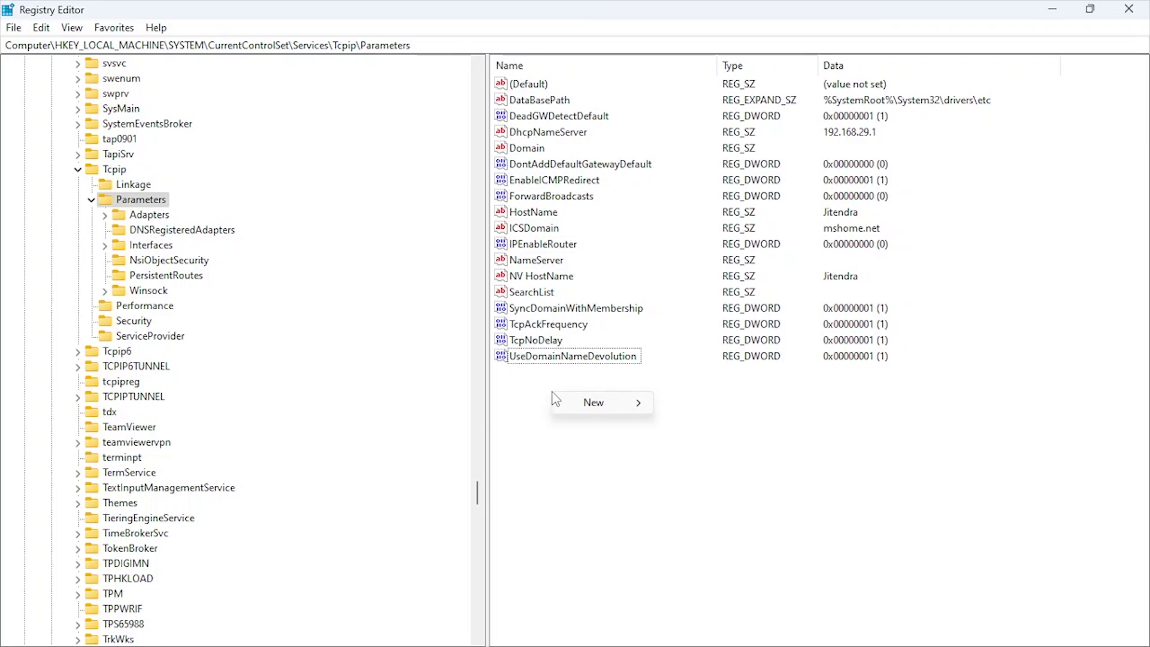
mouse_move(640, 404)
click(695, 467)
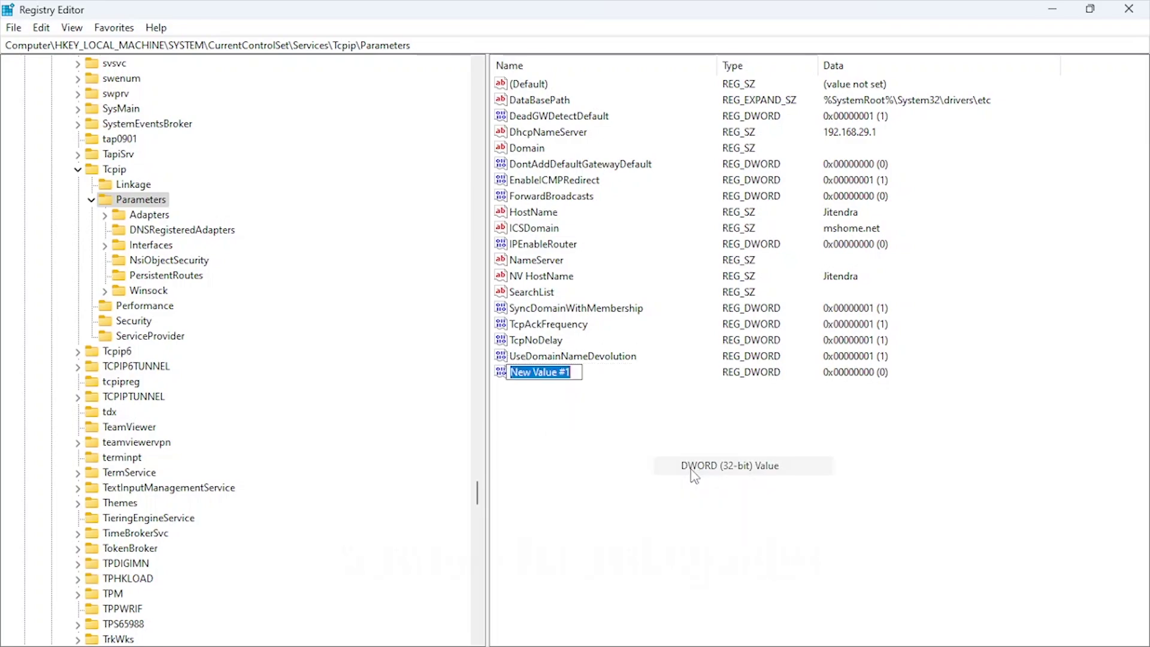
text(Net)
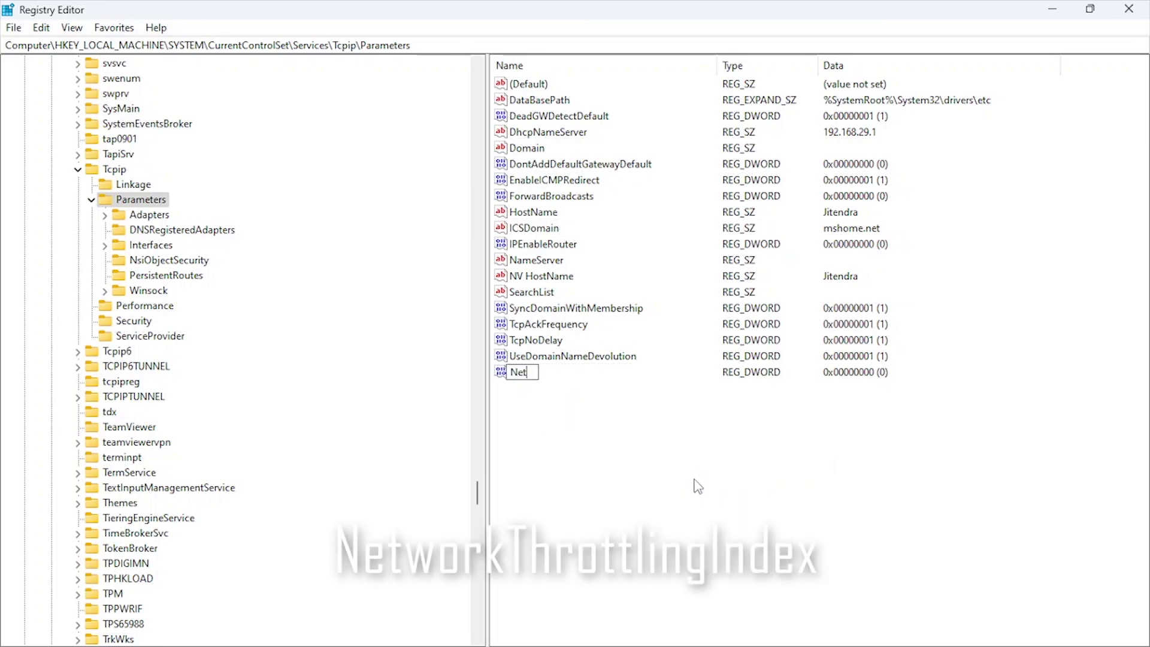
text(work Throttling)
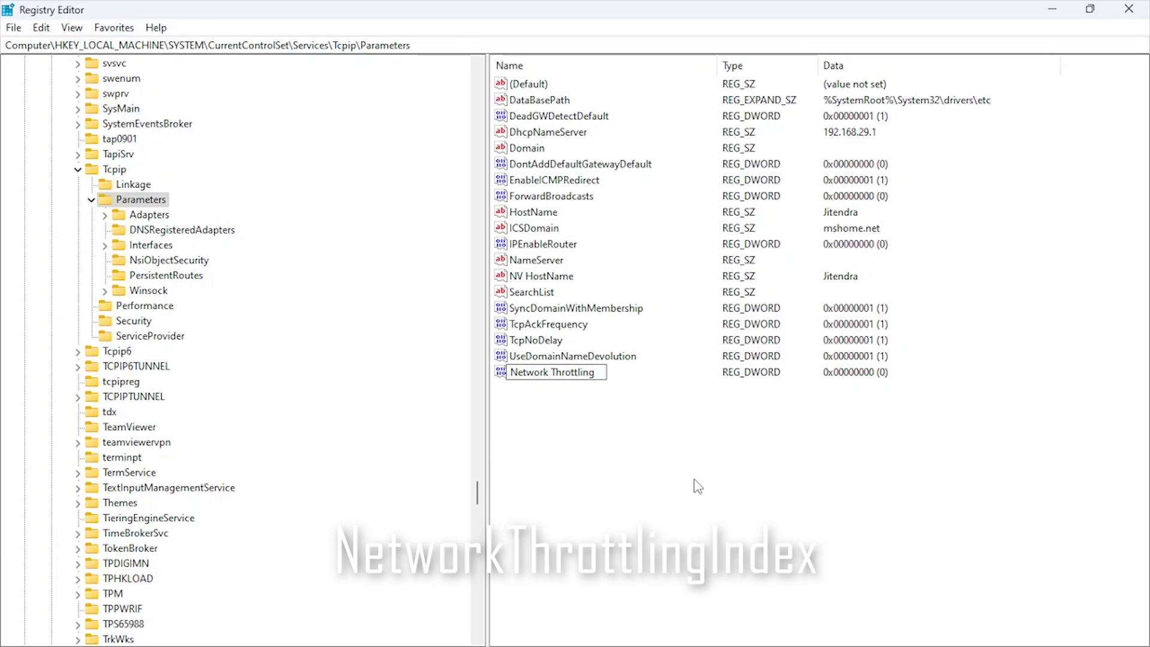
text(Index)
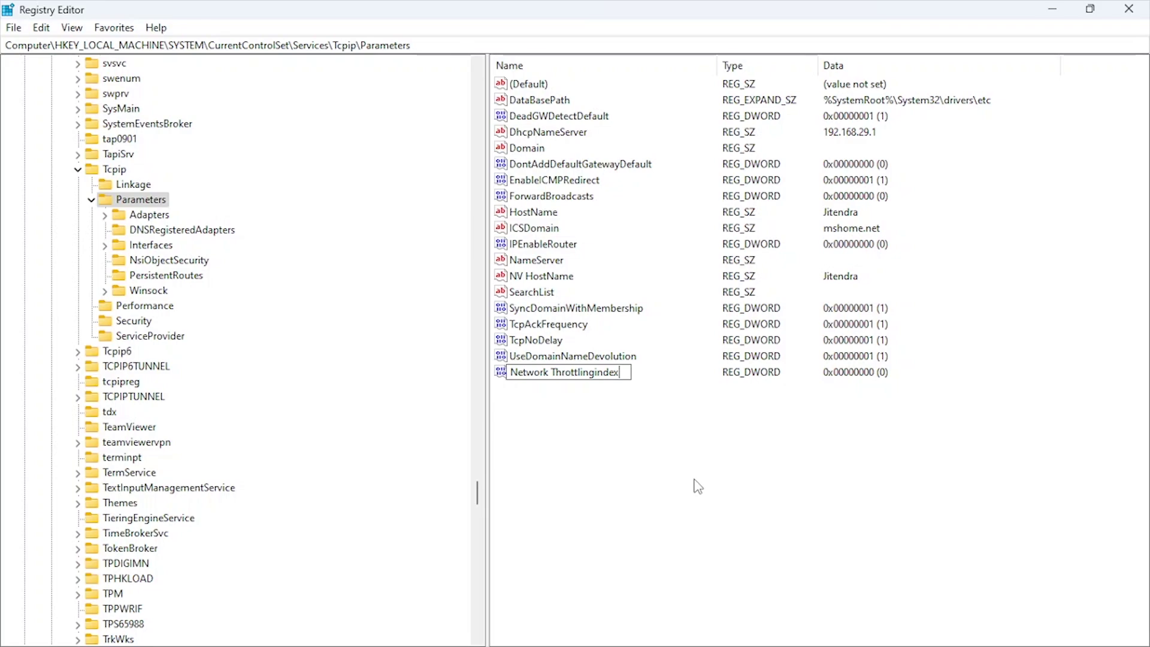
key(Return)
Set Network ThrottlingIndex's value data to ffffffff.
double_click(607, 373)
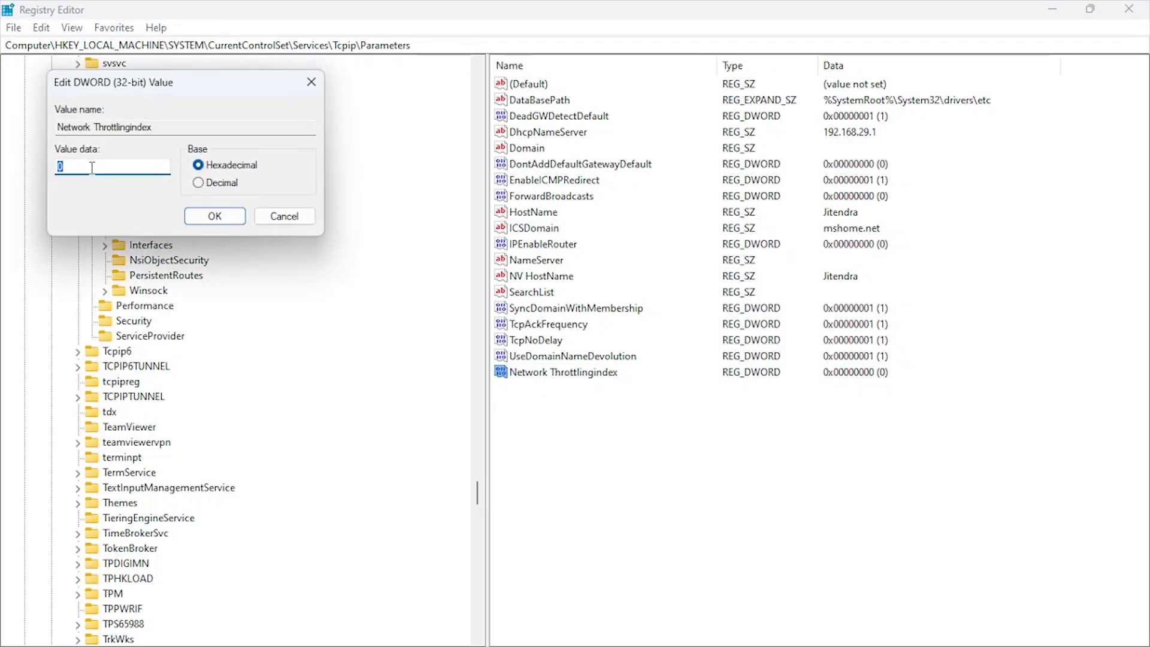
text(FFFFFFFF)
click(213, 216)
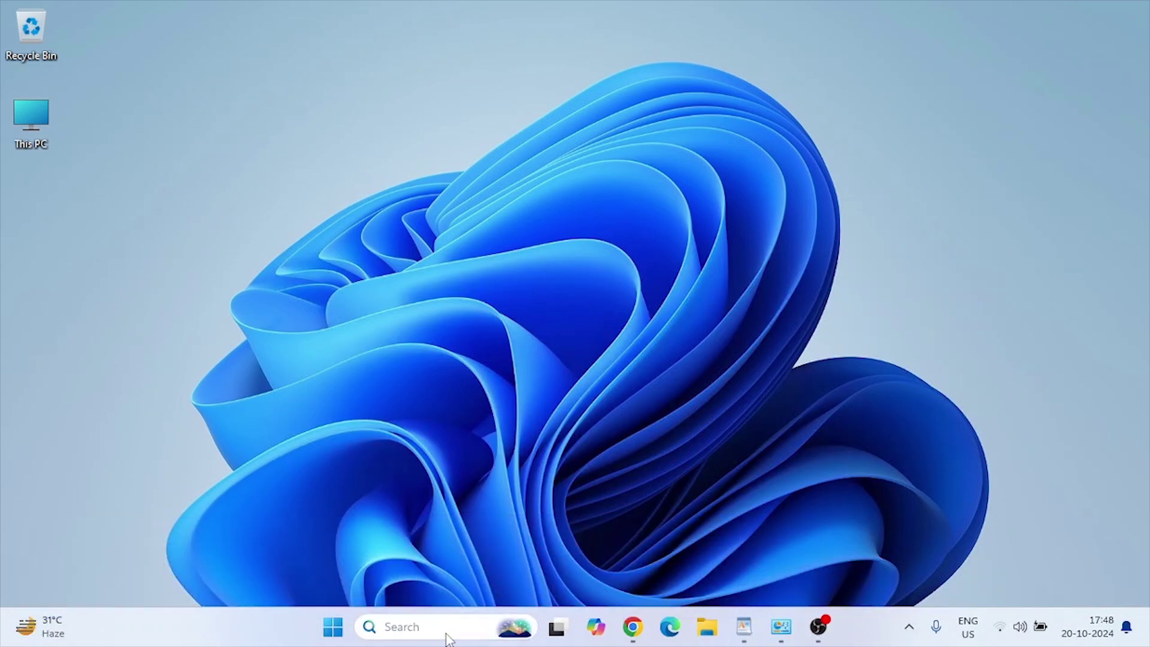
Reopen Registry Editor from Windows search with regedit.
click(447, 634)
text(reg)
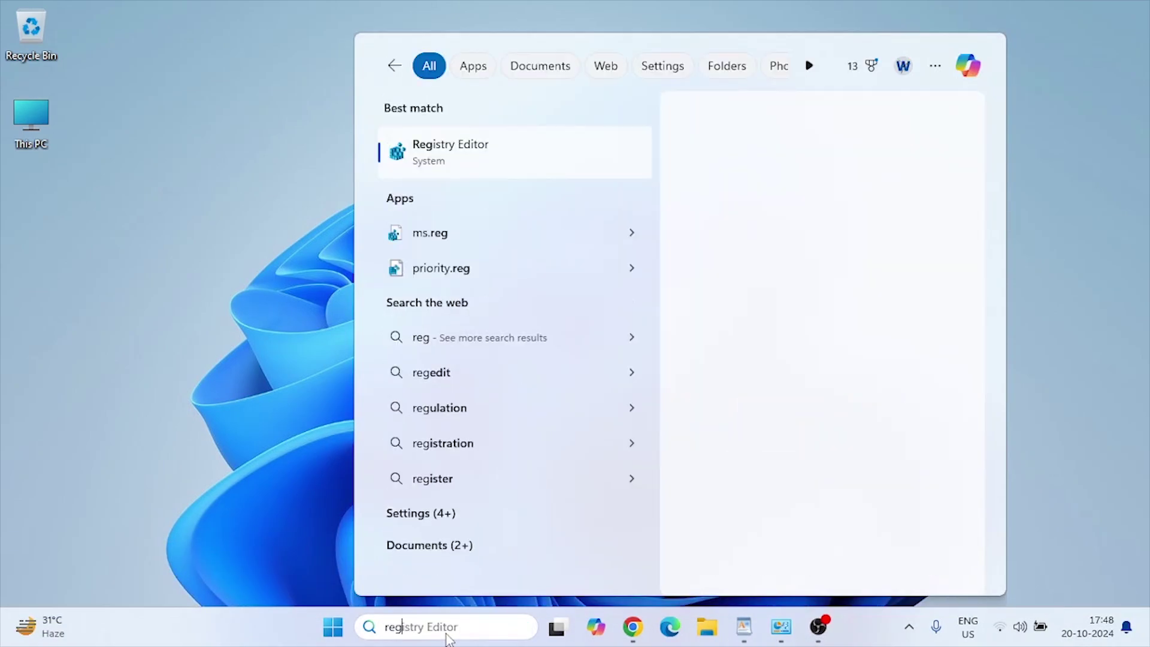
text(edit)
key(Return)
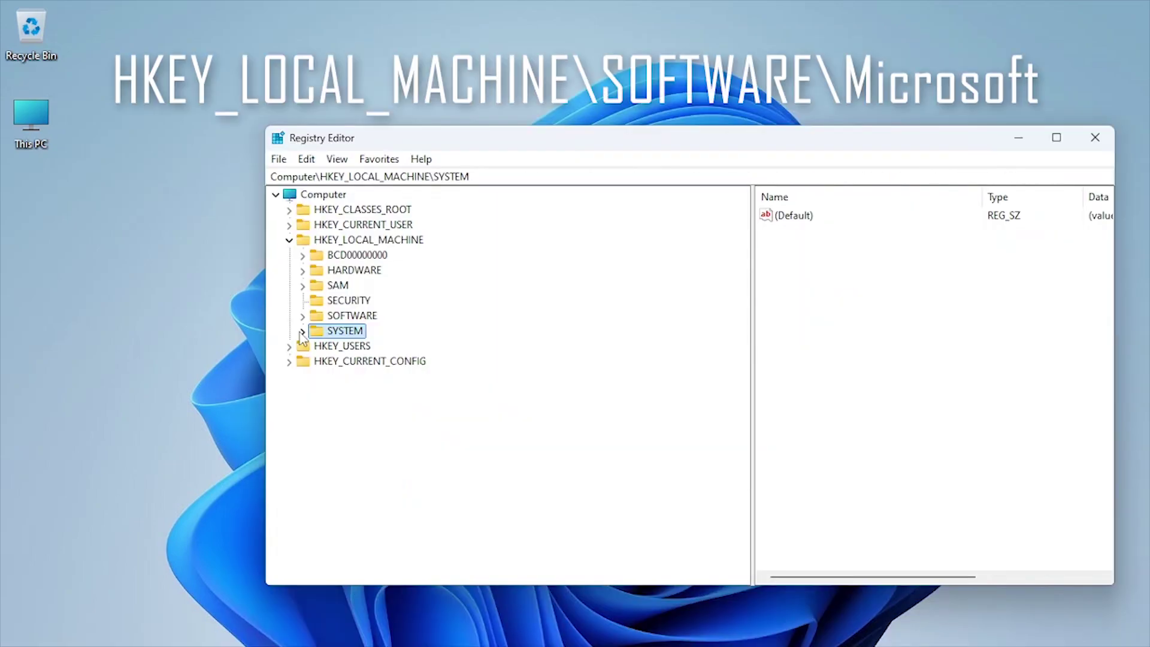
Navigate to HKLM\SOFTWARE\Microsoft\Windows NT\CurrentVersion\Multimedia\SystemProfile.
click(303, 316)
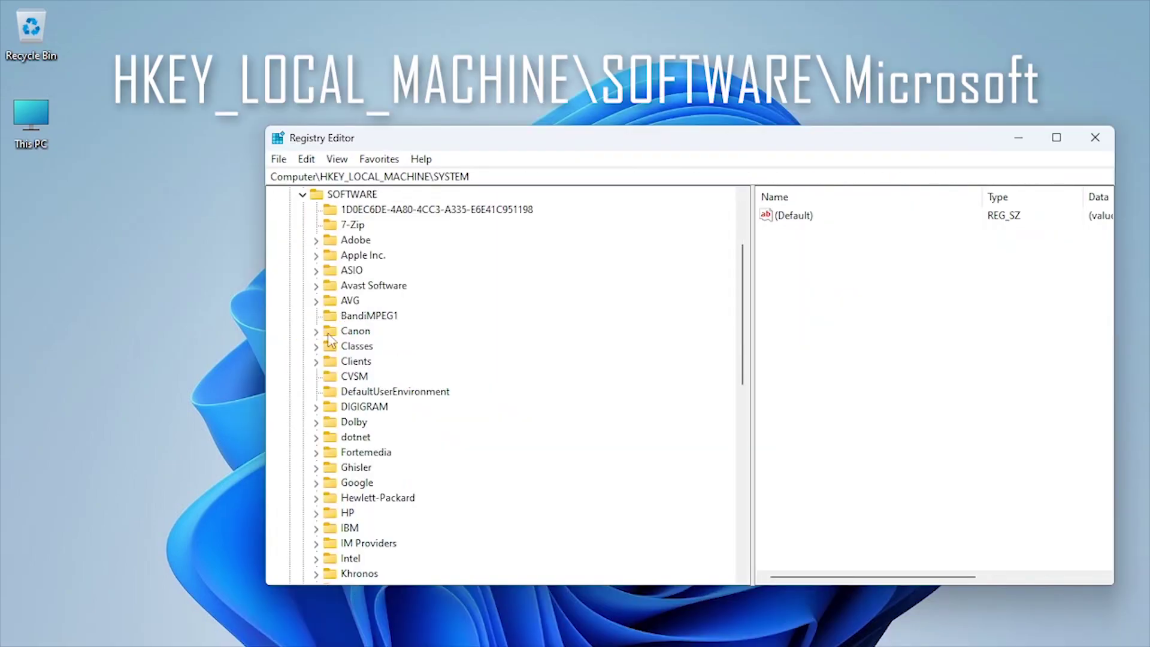
scroll(441, 411, down, 5)
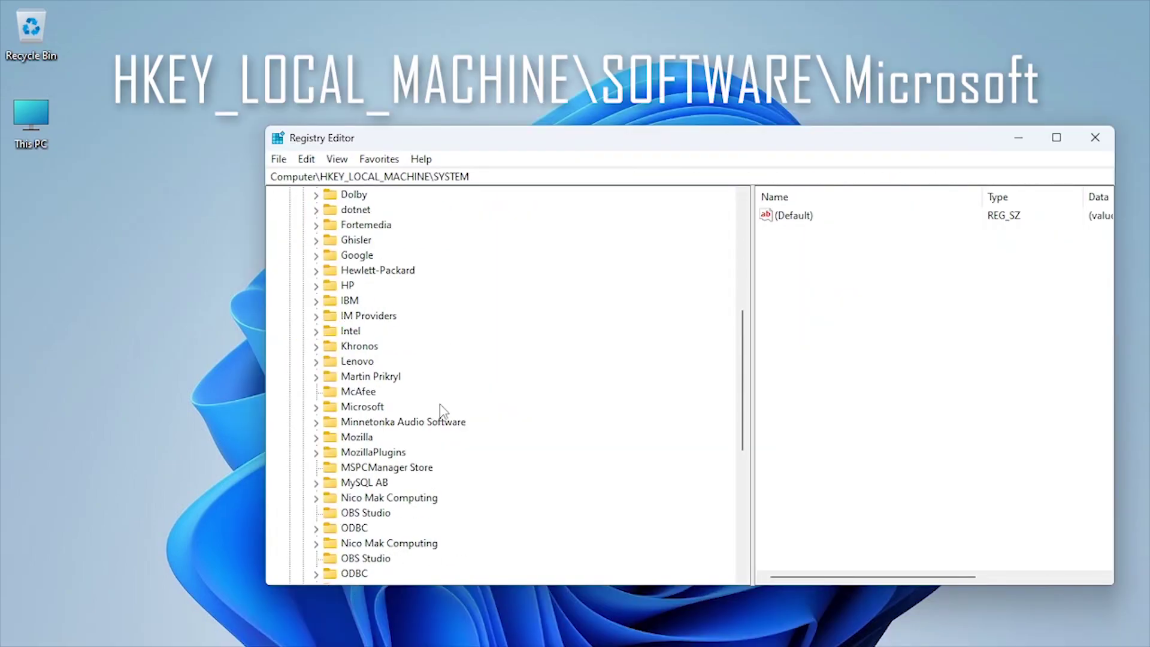
click(315, 408)
scroll(431, 441, down, 5)
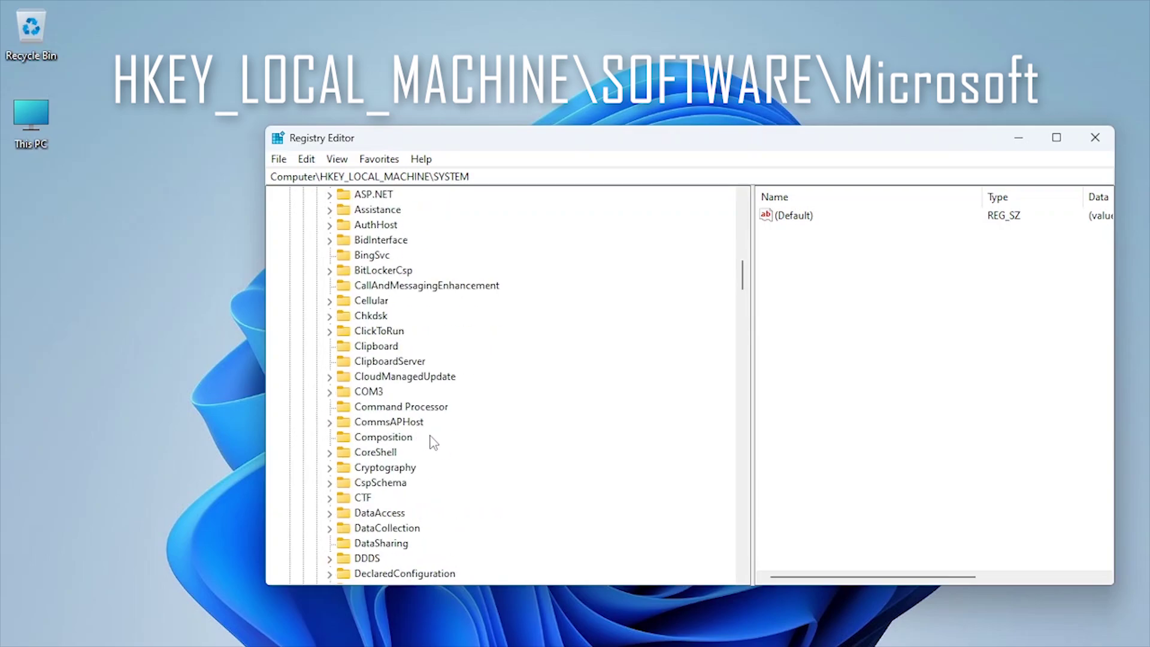
scroll(419, 449, down, 18)
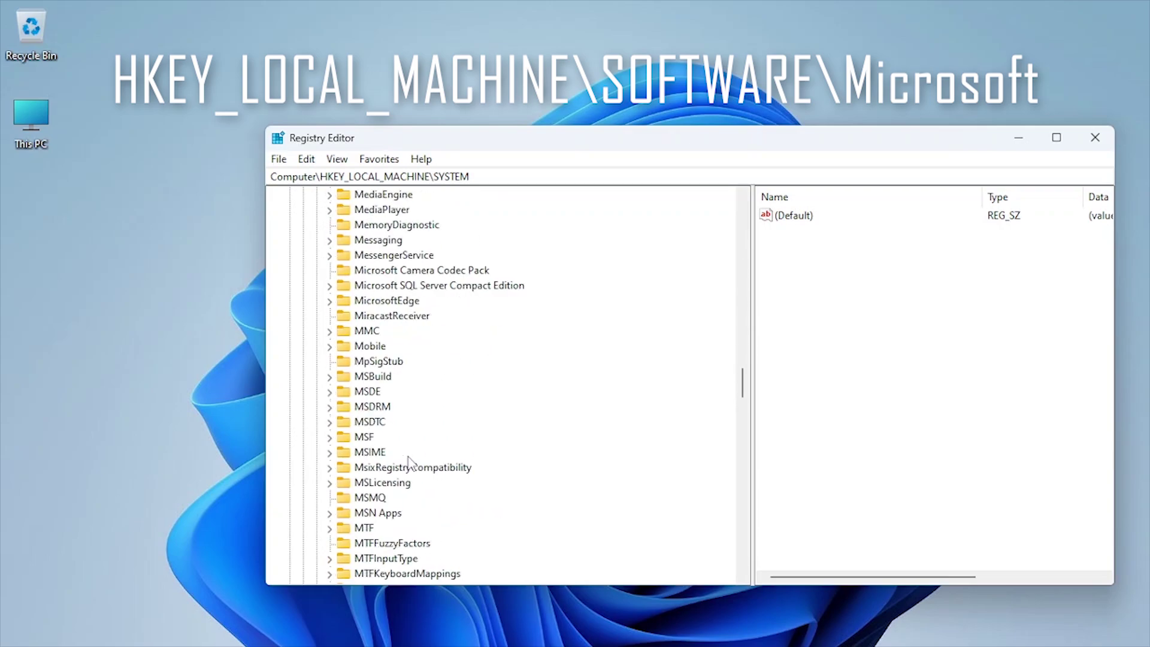
scroll(408, 460, down, 20)
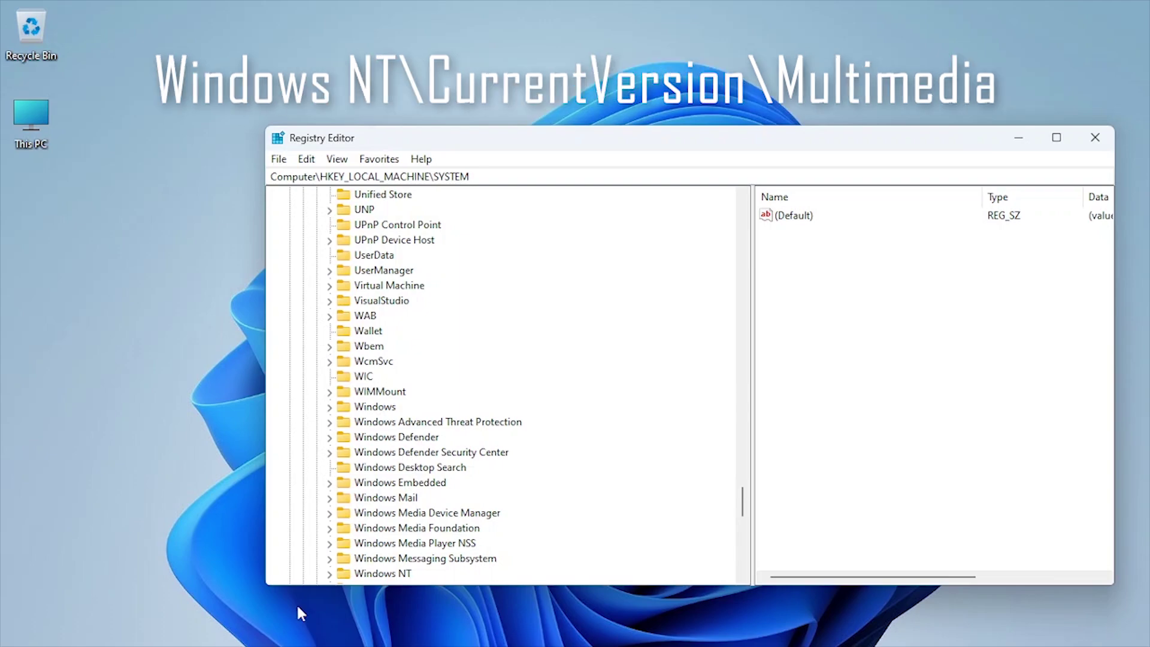
scroll(335, 479, down, 2)
click(329, 483)
click(343, 498)
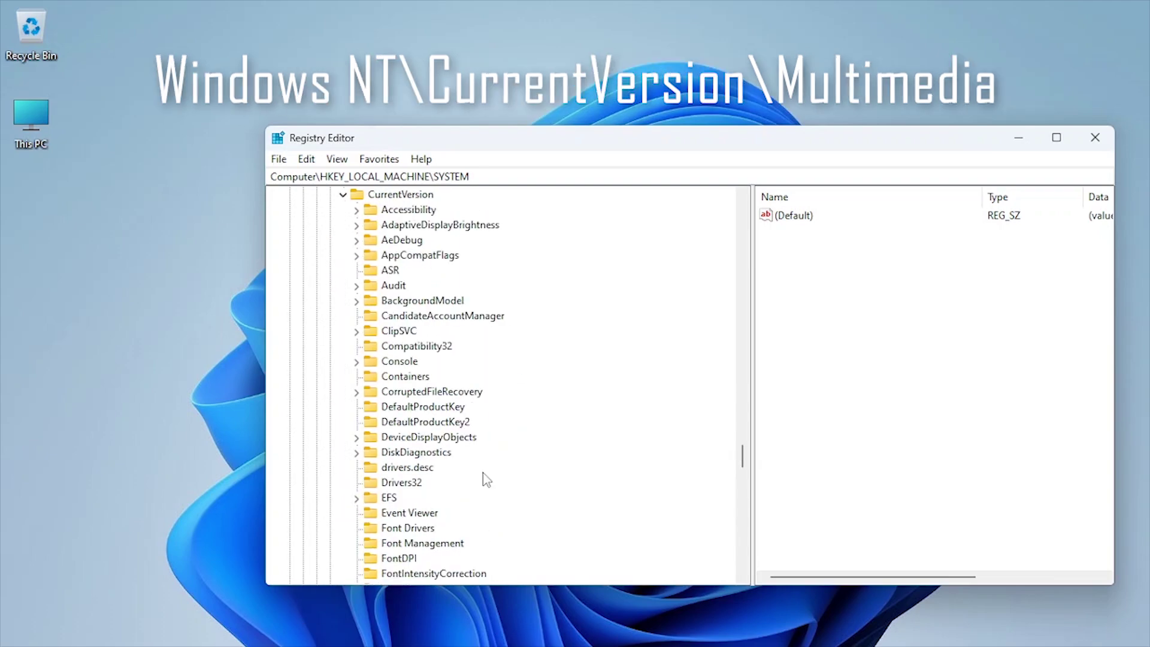
scroll(483, 477, down, 6)
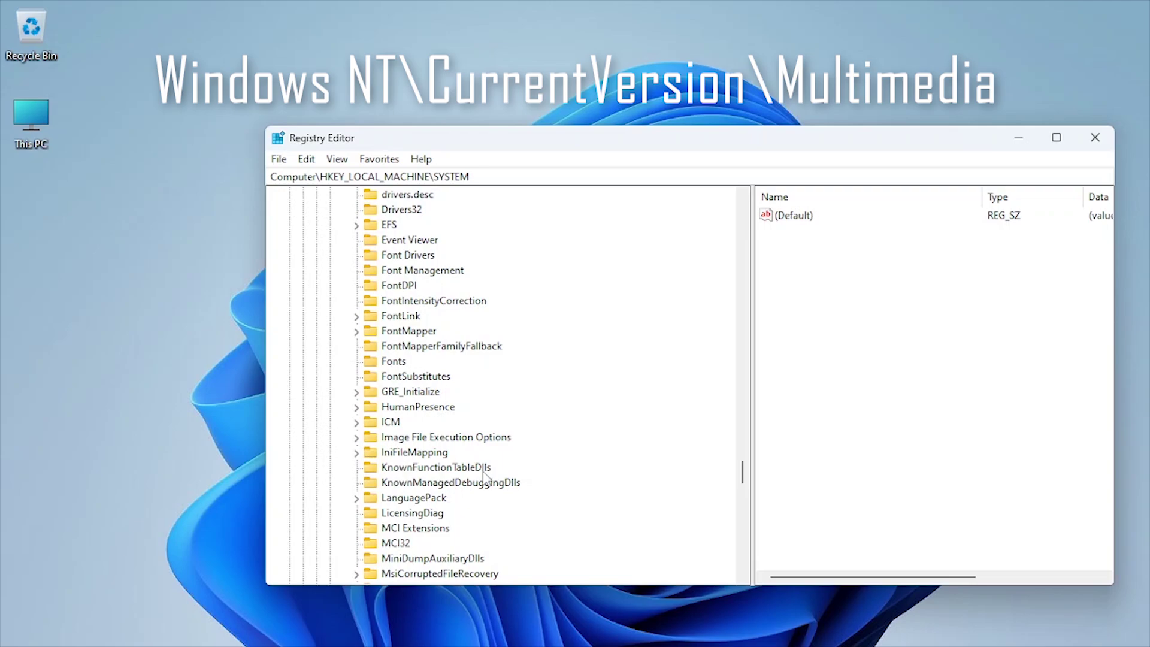
scroll(483, 478, down, 2)
click(357, 498)
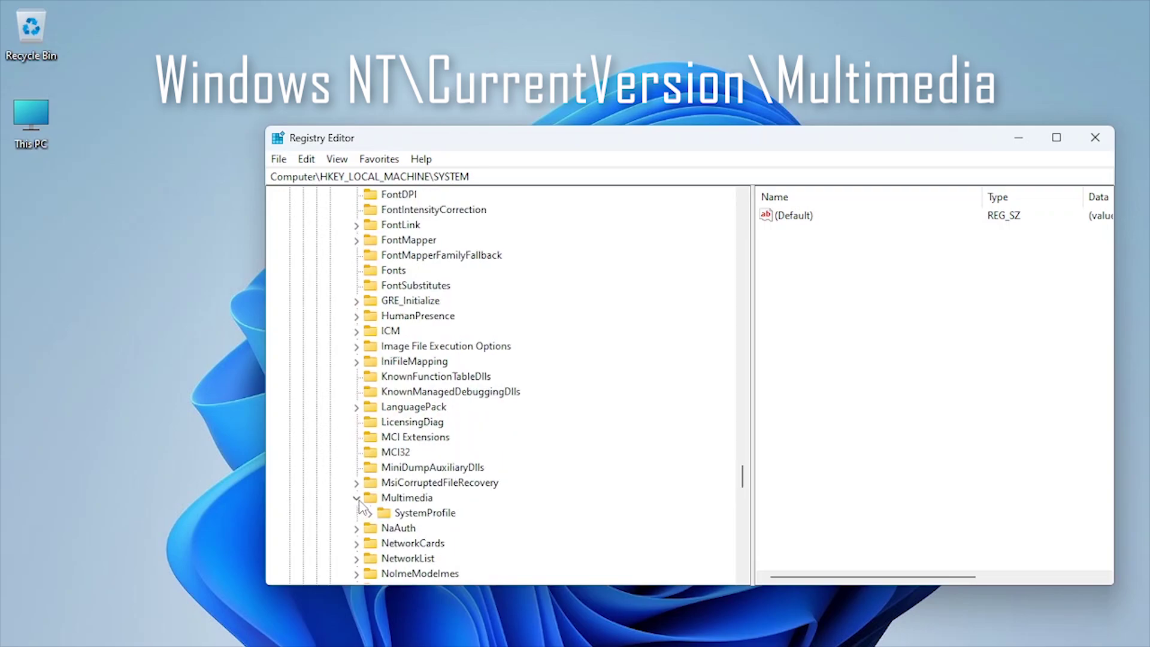
click(409, 514)
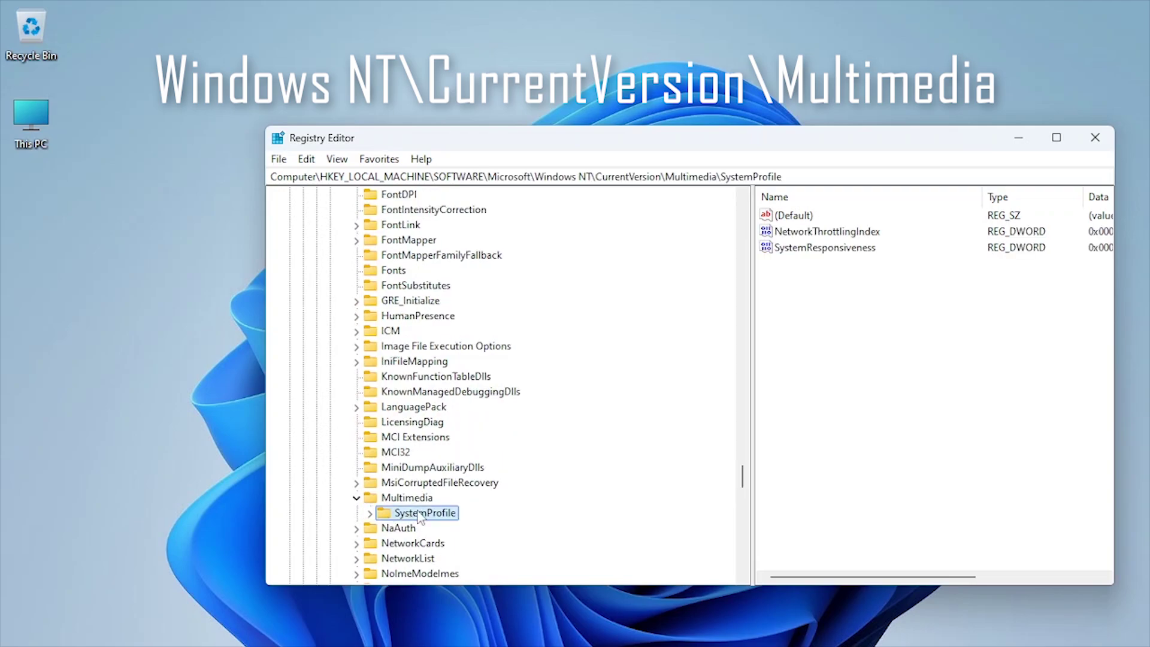
Edit NetworkThrottlingIndex in Decimal mode and save it, then maximize the window.
double_click(844, 234)
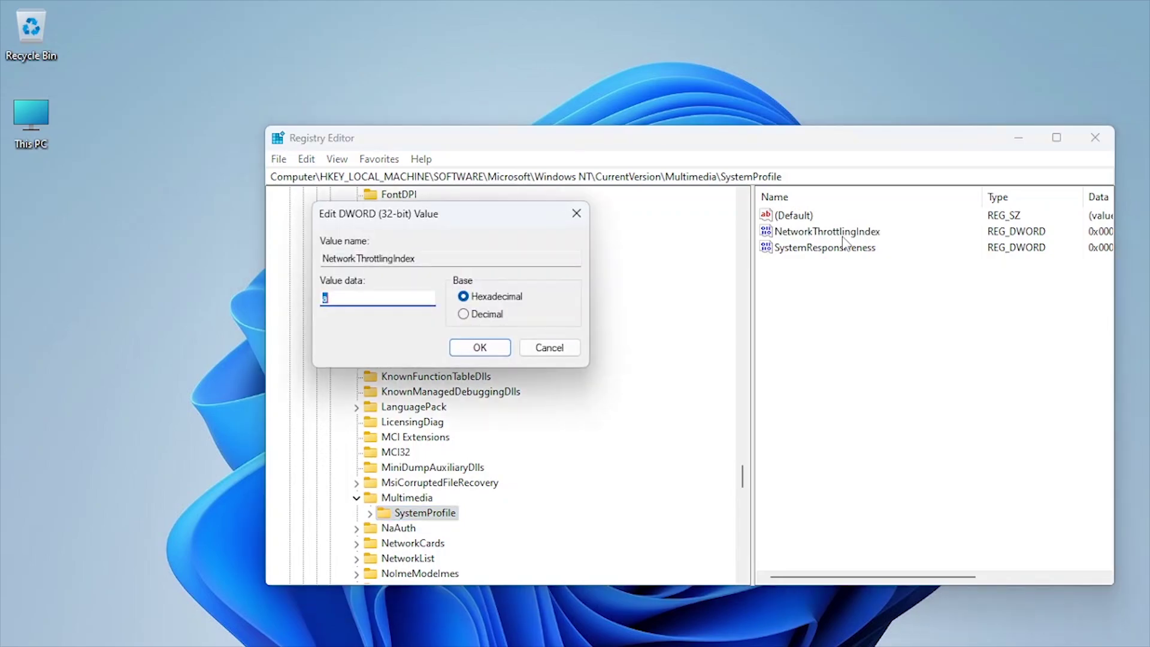
click(480, 316)
double_click(352, 299)
text(0)
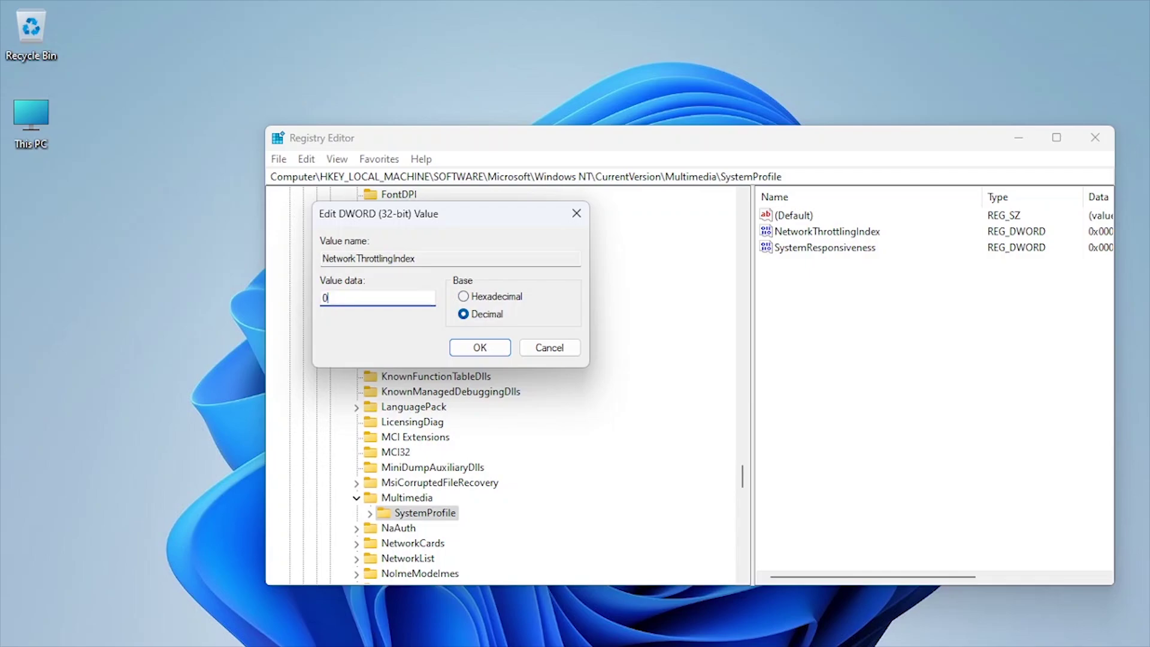
click(480, 348)
key(super+Up)
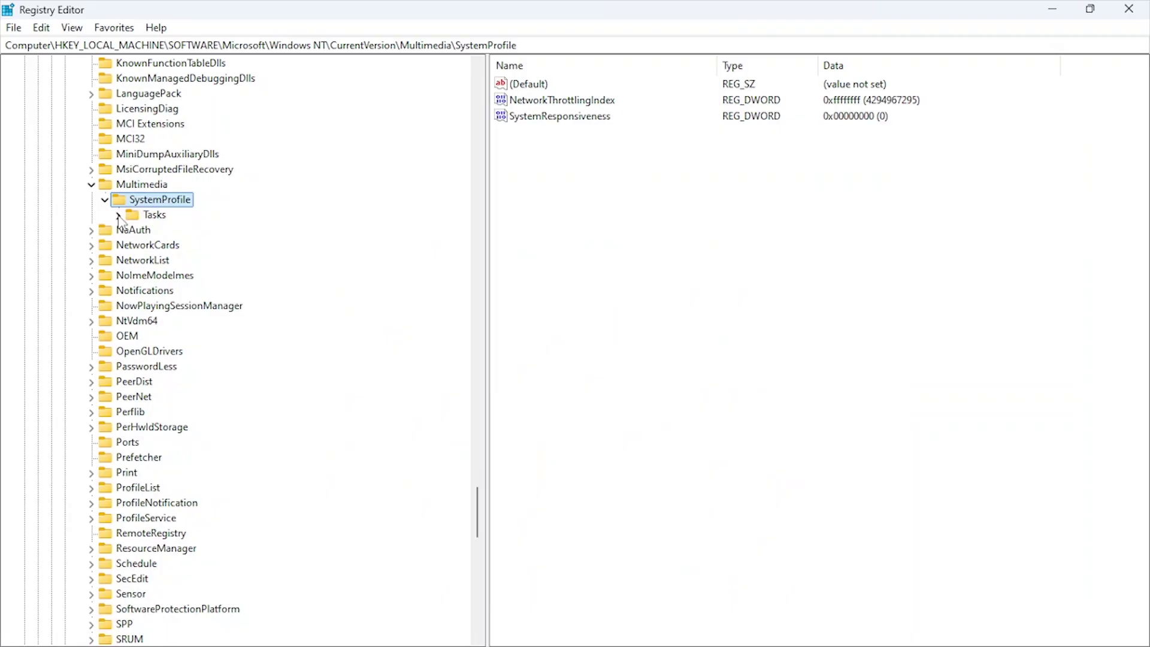
Open the Games task under Tasks and leave GPU Priority unchanged at 8.
click(119, 216)
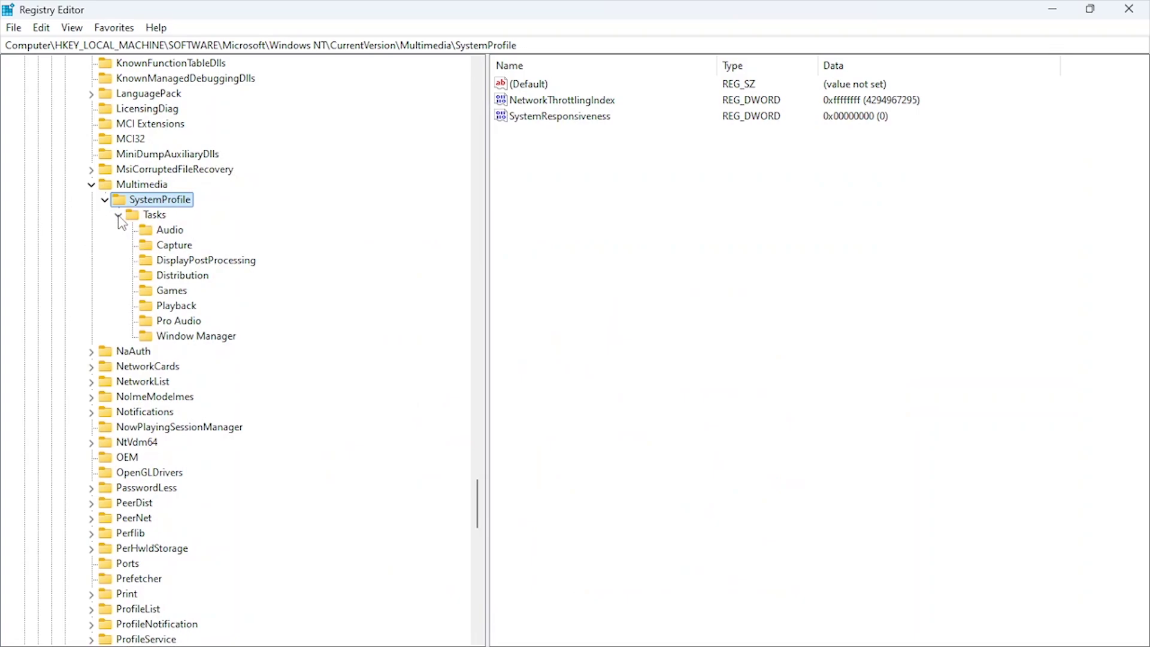
click(171, 294)
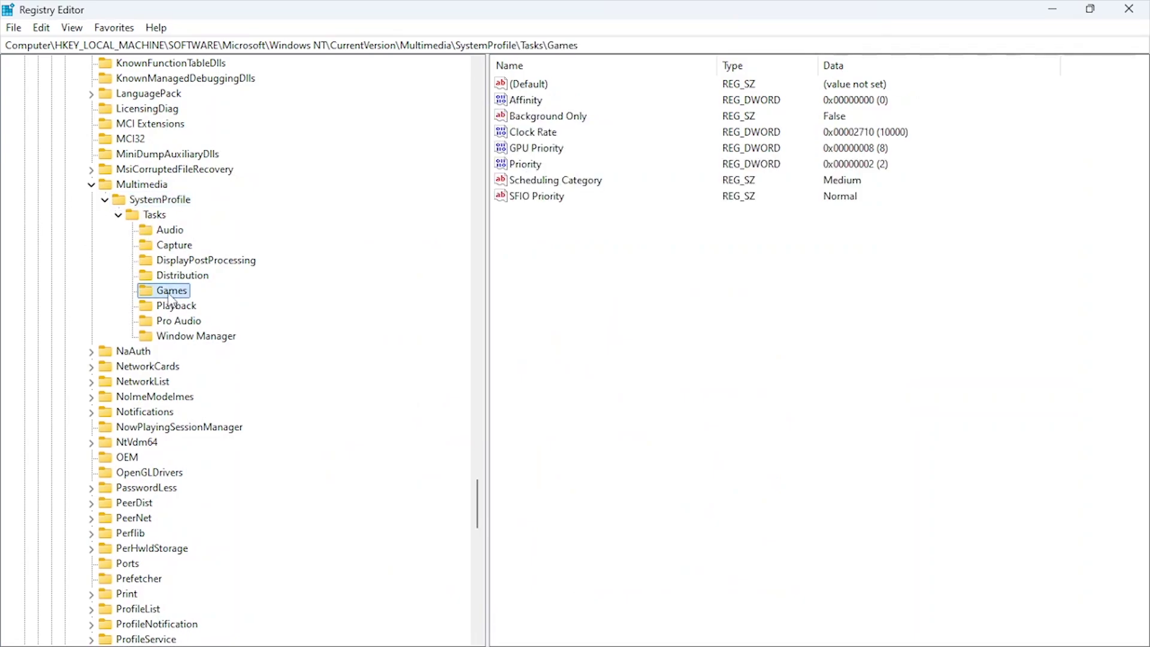
key(Tab)
double_click(556, 150)
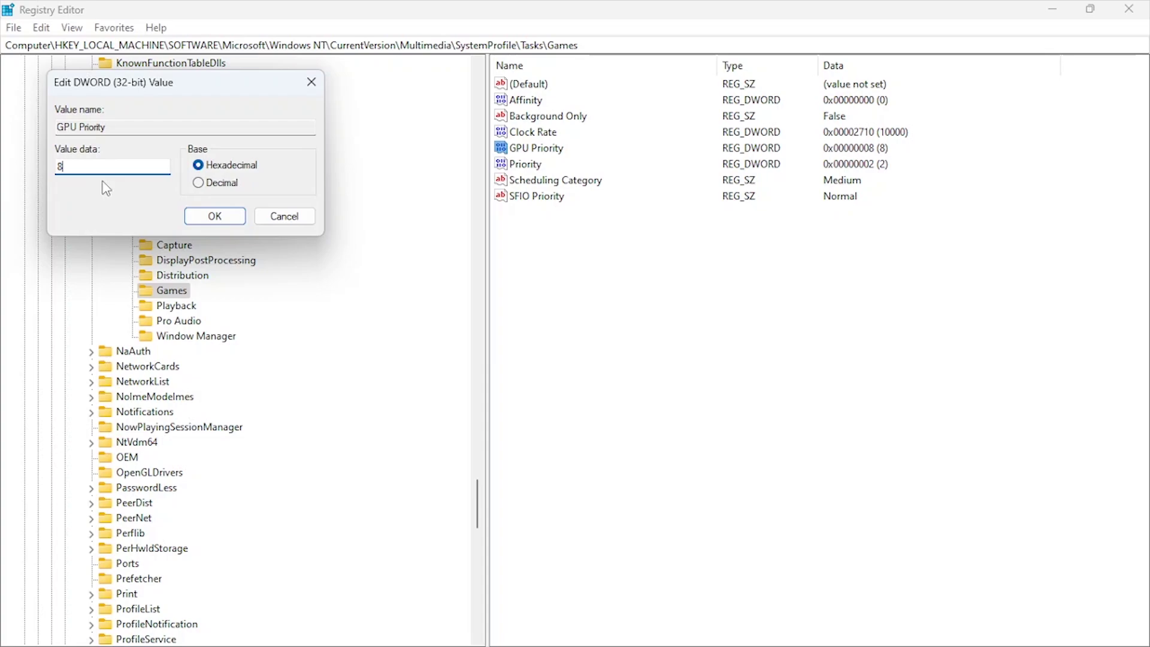
click(284, 216)
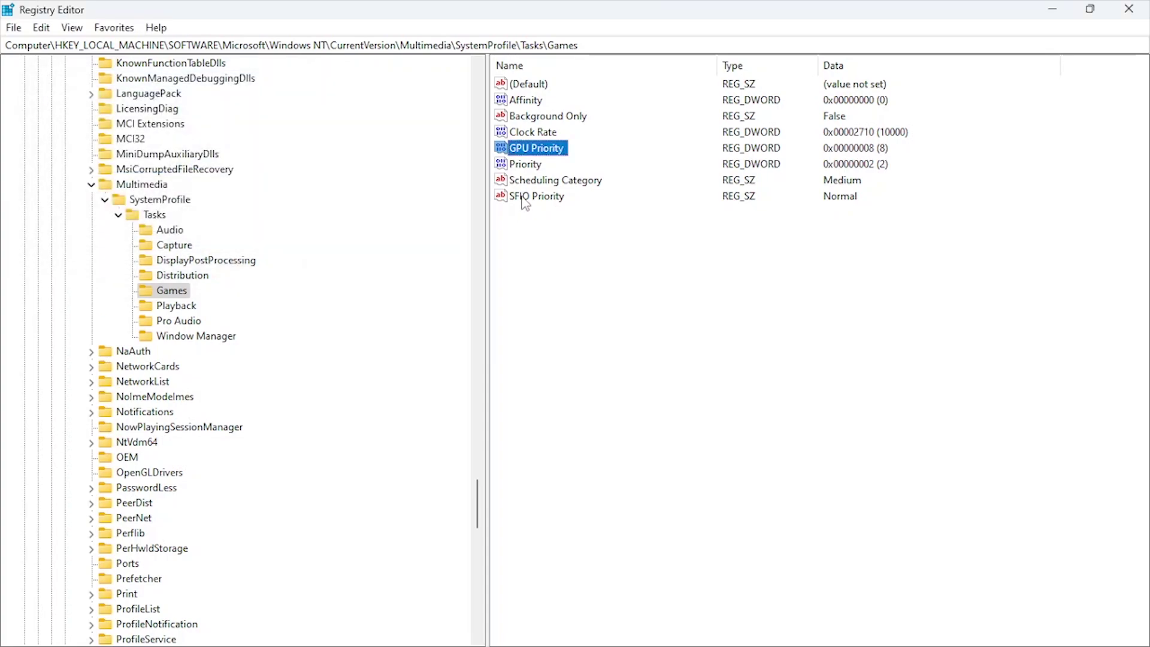
Set the Games task's Priority to 6 and close Registry Editor.
click(532, 166)
double_click(532, 165)
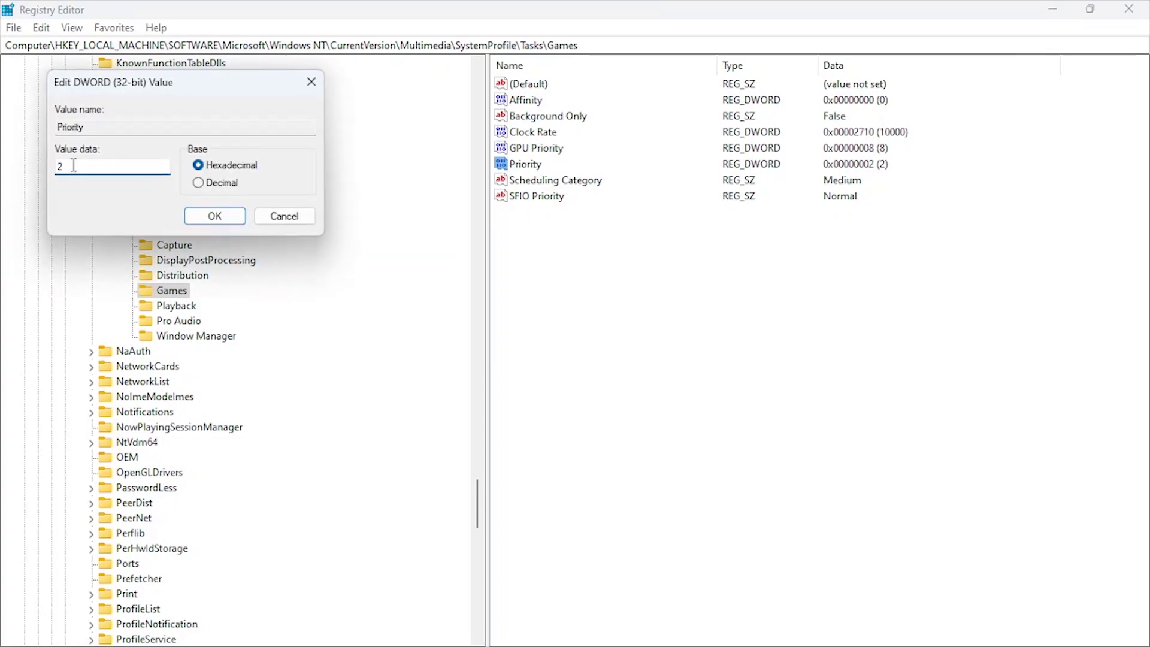
text(6)
click(214, 217)
click(686, 340)
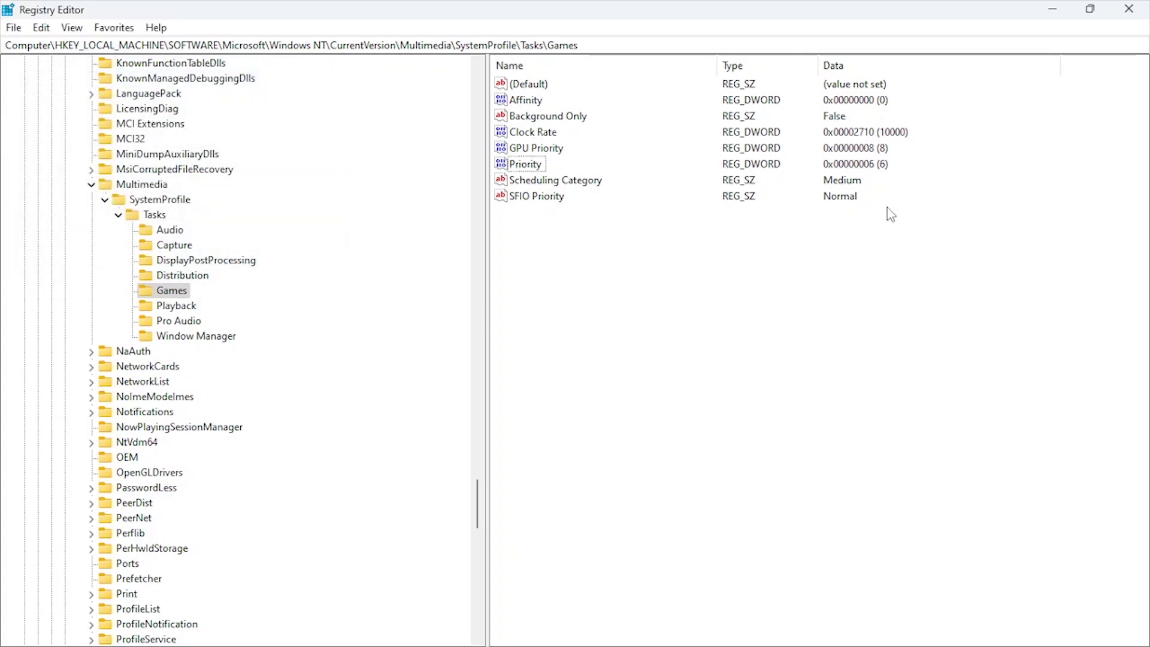
click(1139, 7)
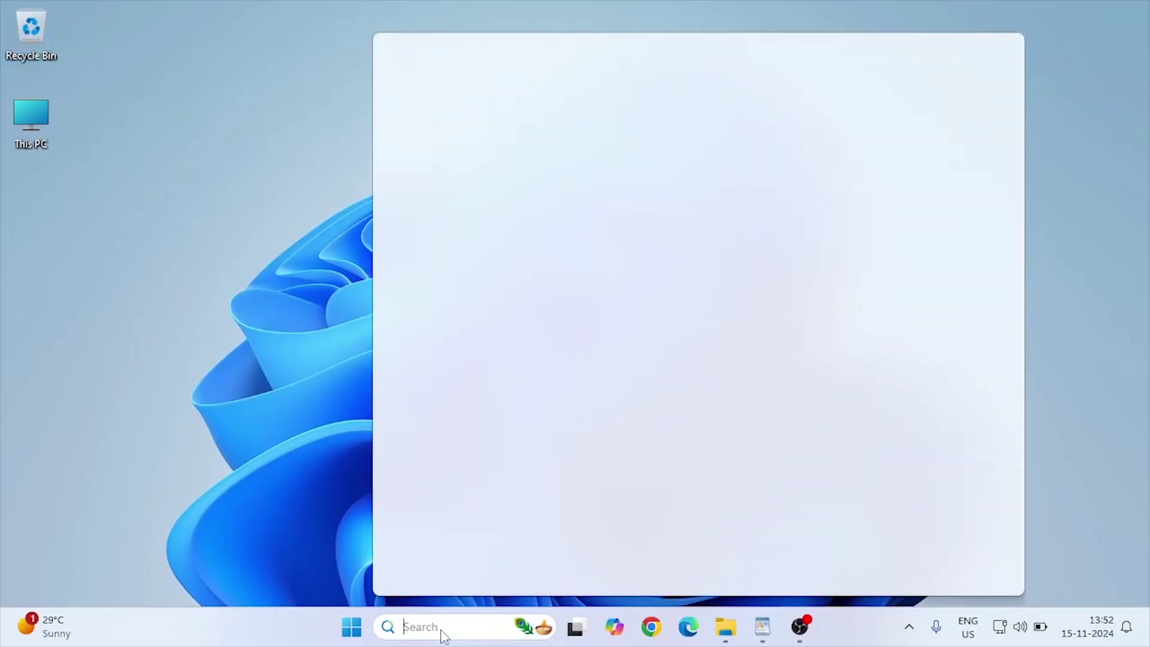
Open Settings > Network & internet and turn Wi-Fi off.
text(settings)
click(449, 168)
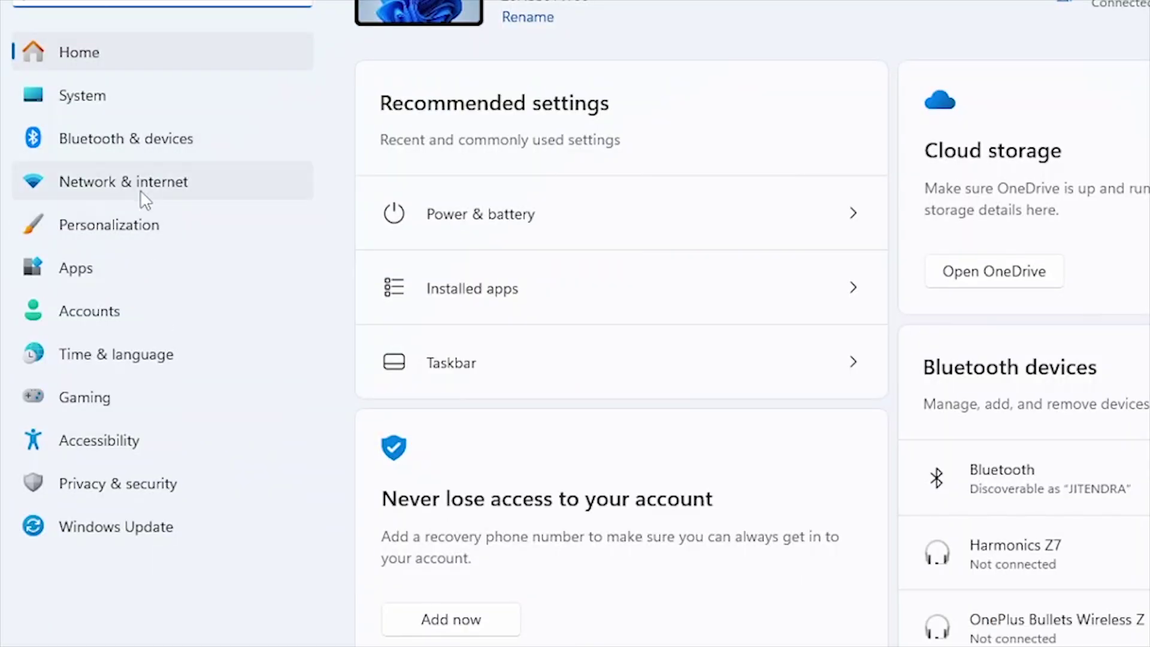
click(139, 185)
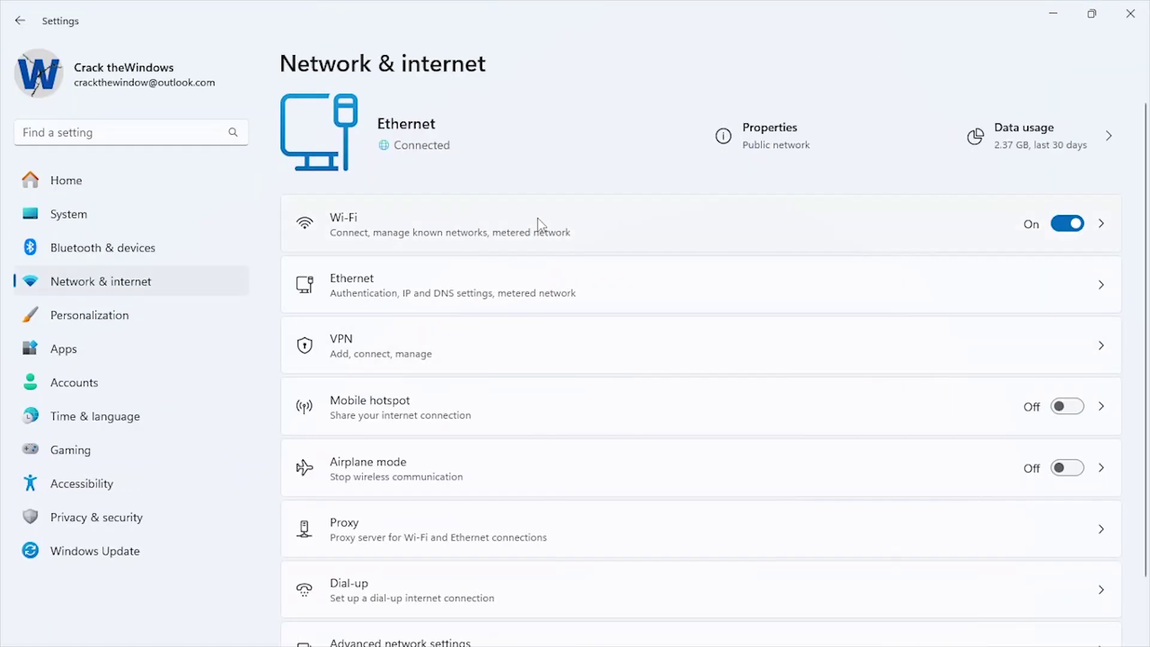
click(1062, 224)
Review the Ethernet connection's IP and DNS servers, then go back to the overview.
click(521, 289)
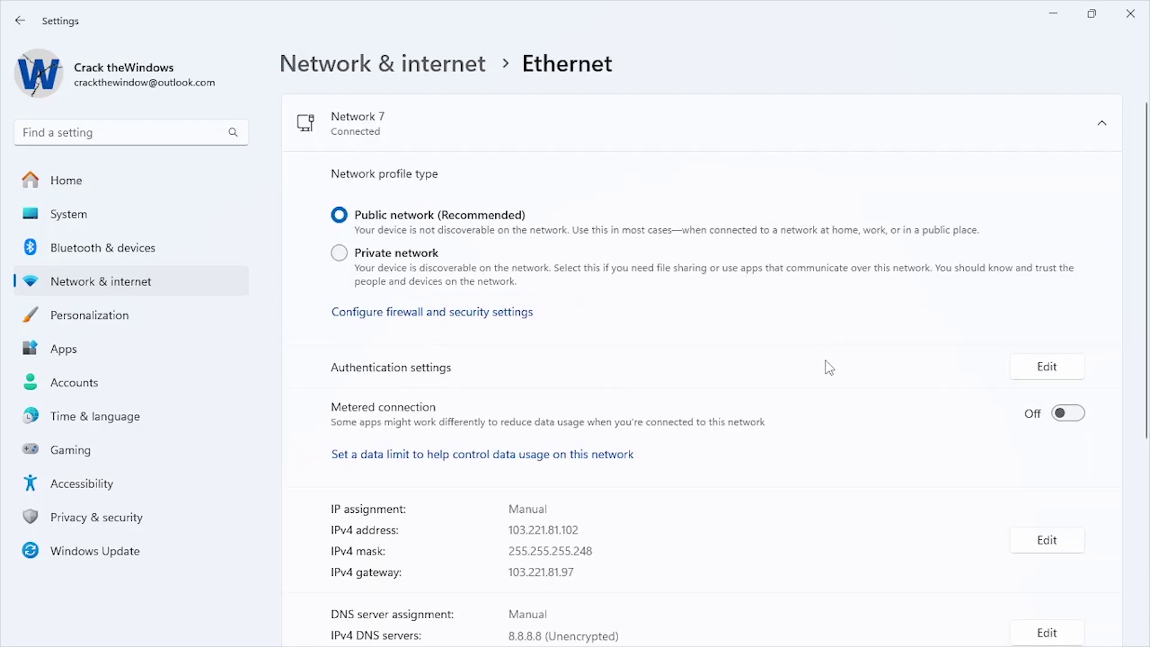
scroll(829, 367, down, 1)
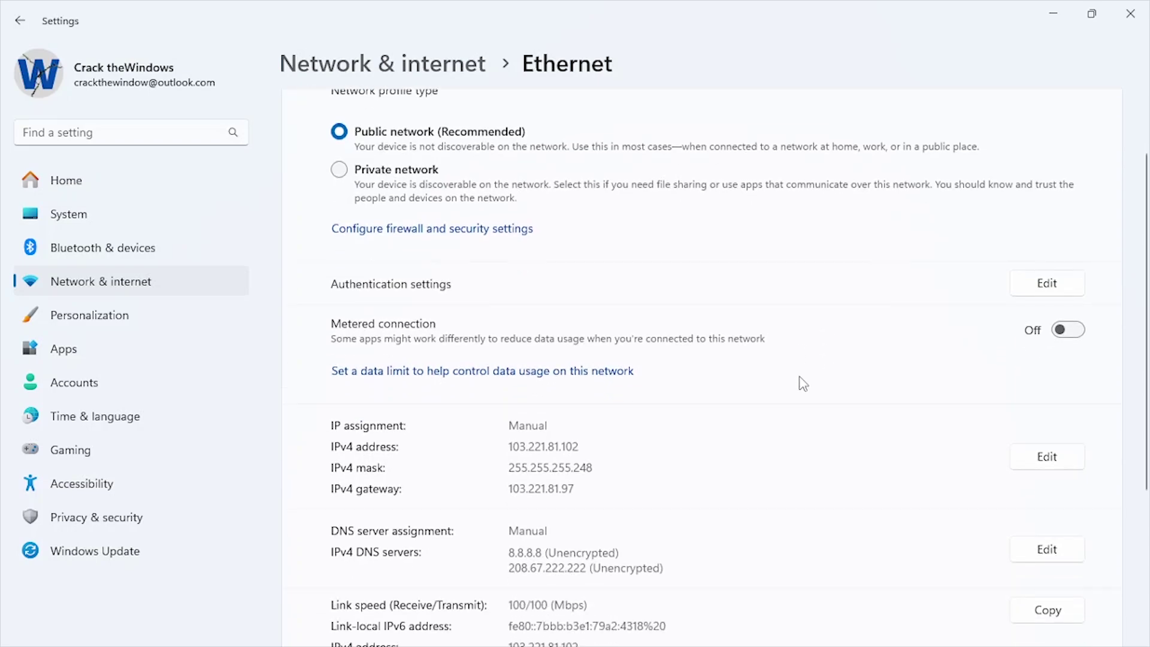
scroll(804, 384, up, 1)
key(alt+Left)
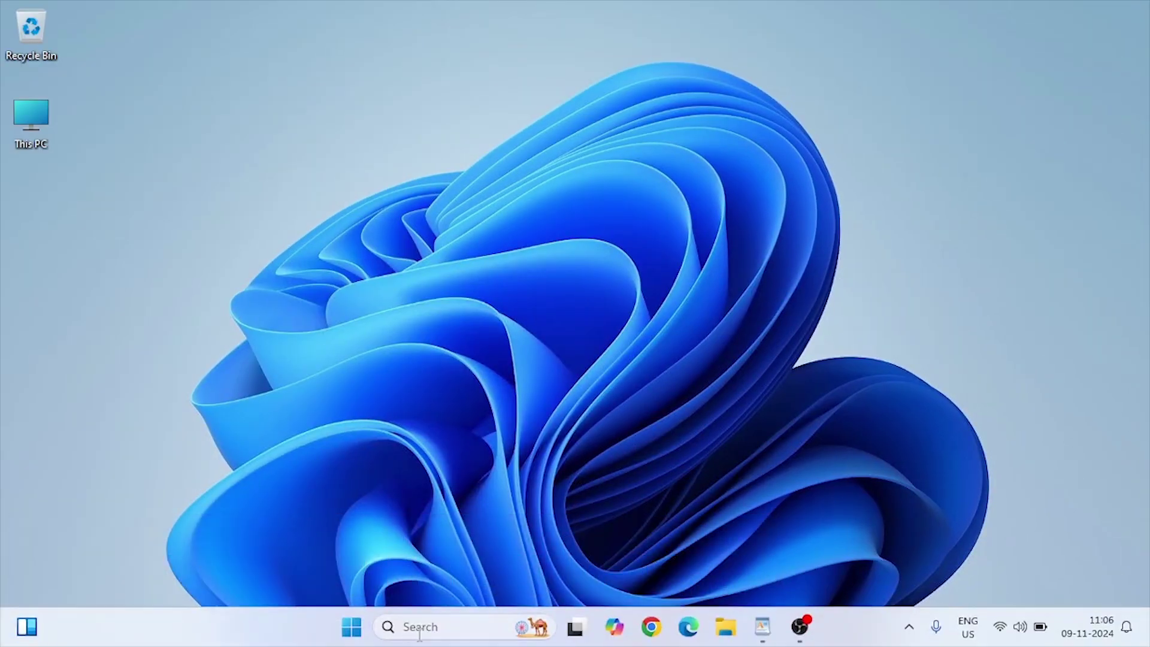
Launch the Local Group Policy Editor by running gpedit.msc from the Run dialog.
click(417, 627)
text(run)
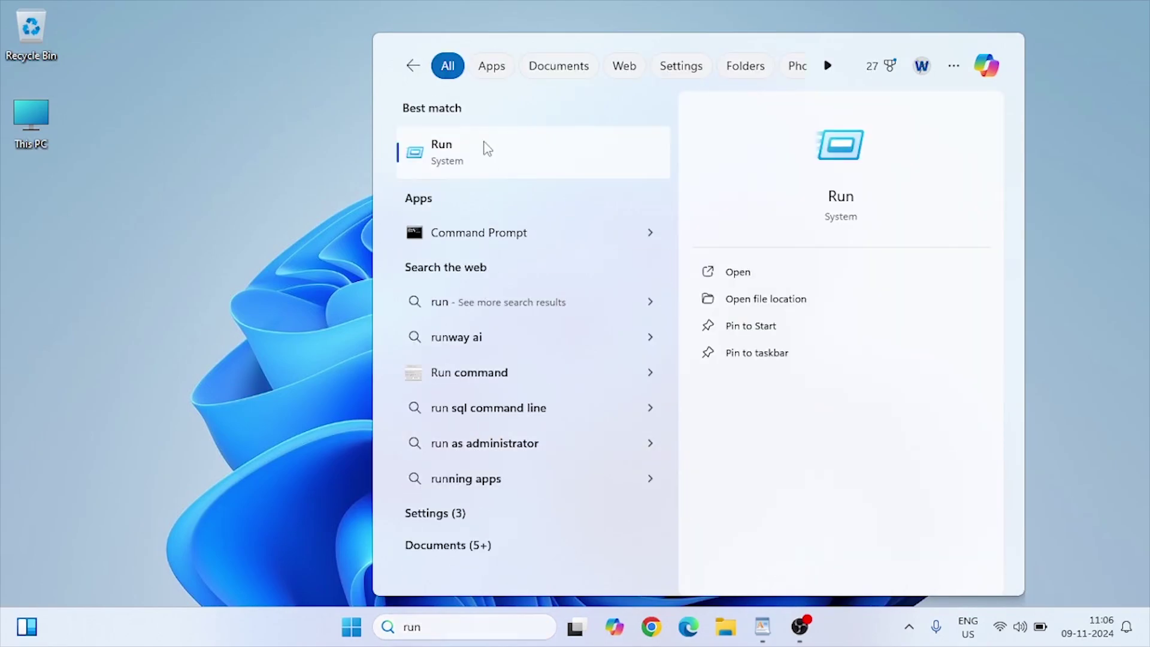
click(483, 145)
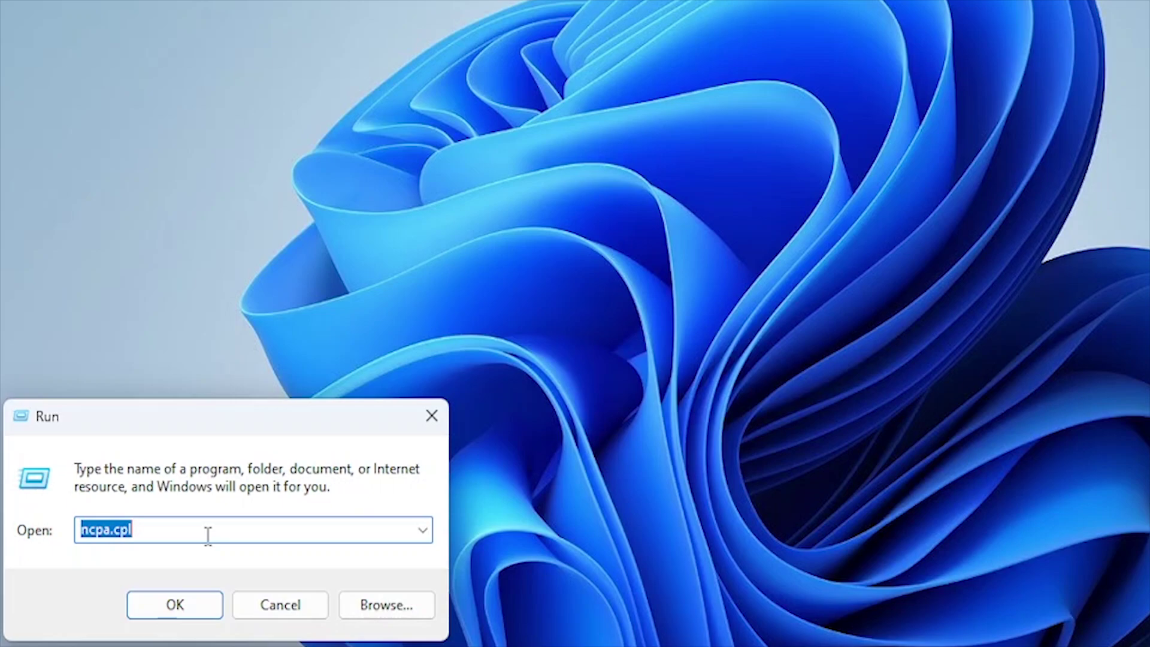
text(gpedit)
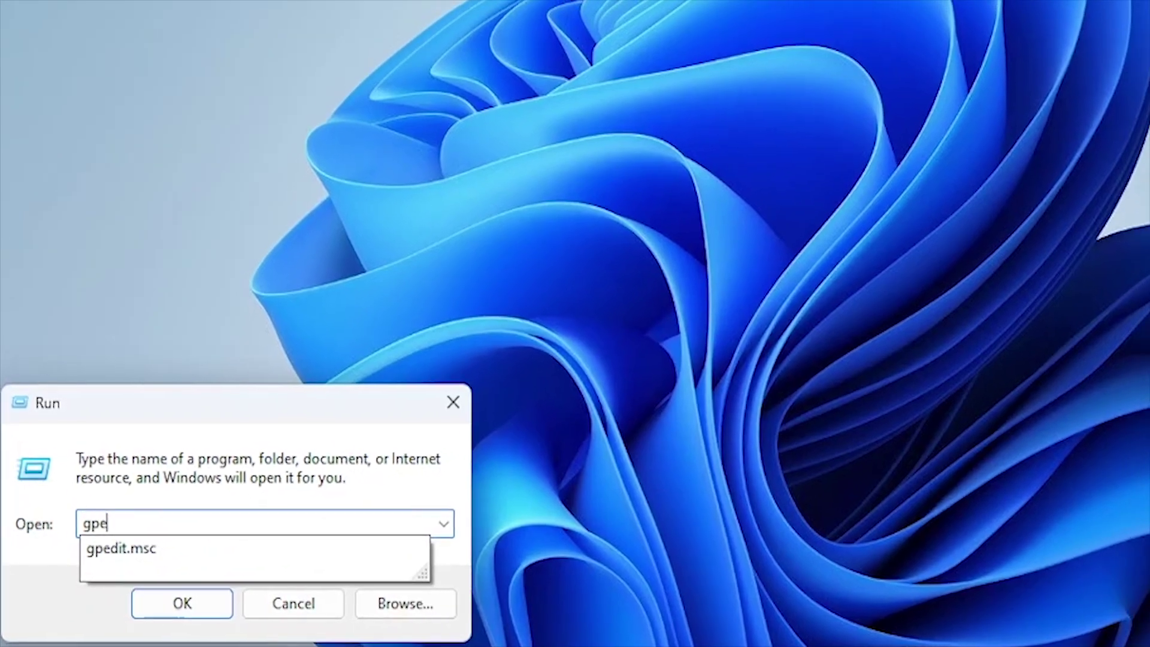
text(.msc)
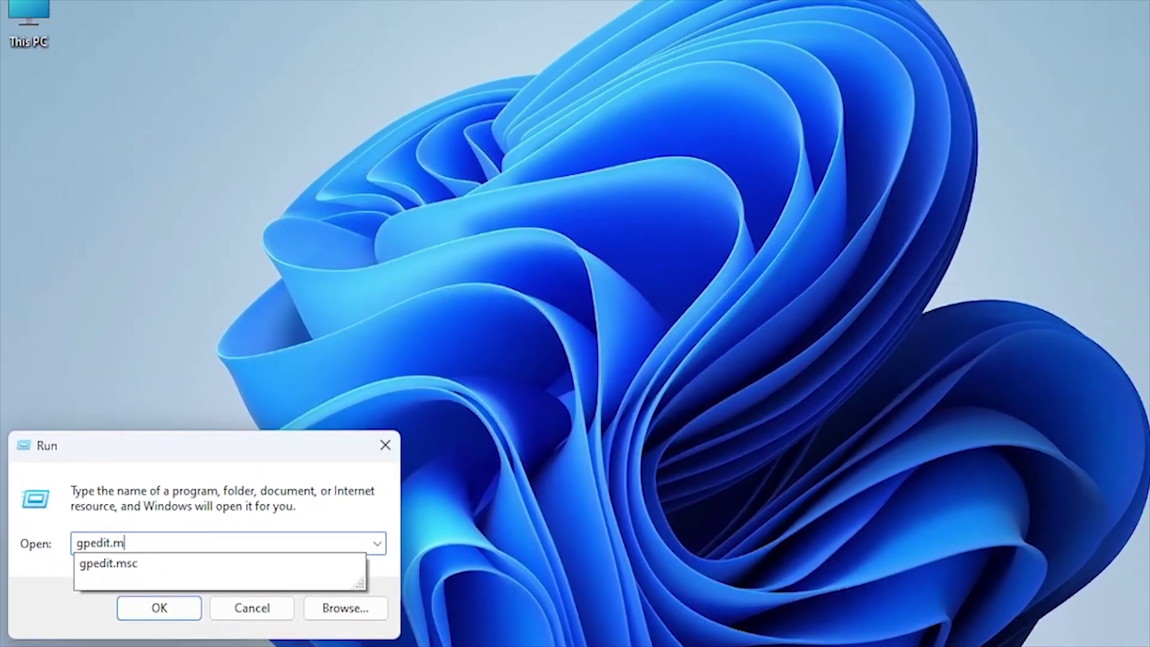
key(Return)
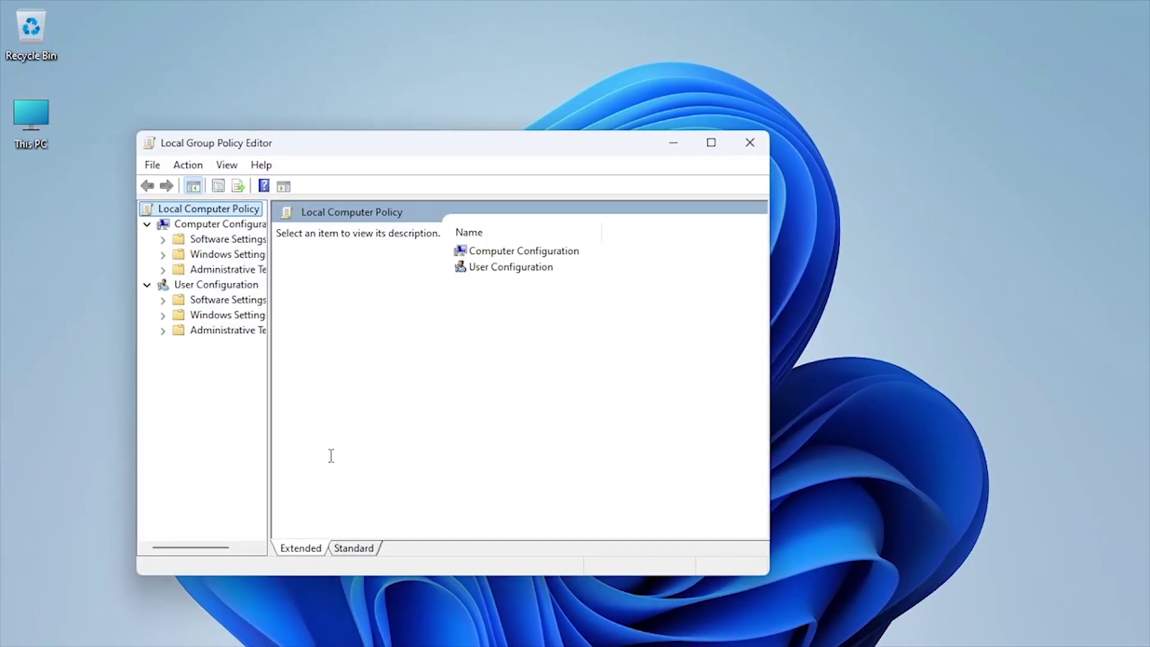
Go to Administrative Templates > Network > BITS and open the background transfer bandwidth limit policy.
double_click(334, 150)
drag(134, 235, 192, 240)
click(26, 135)
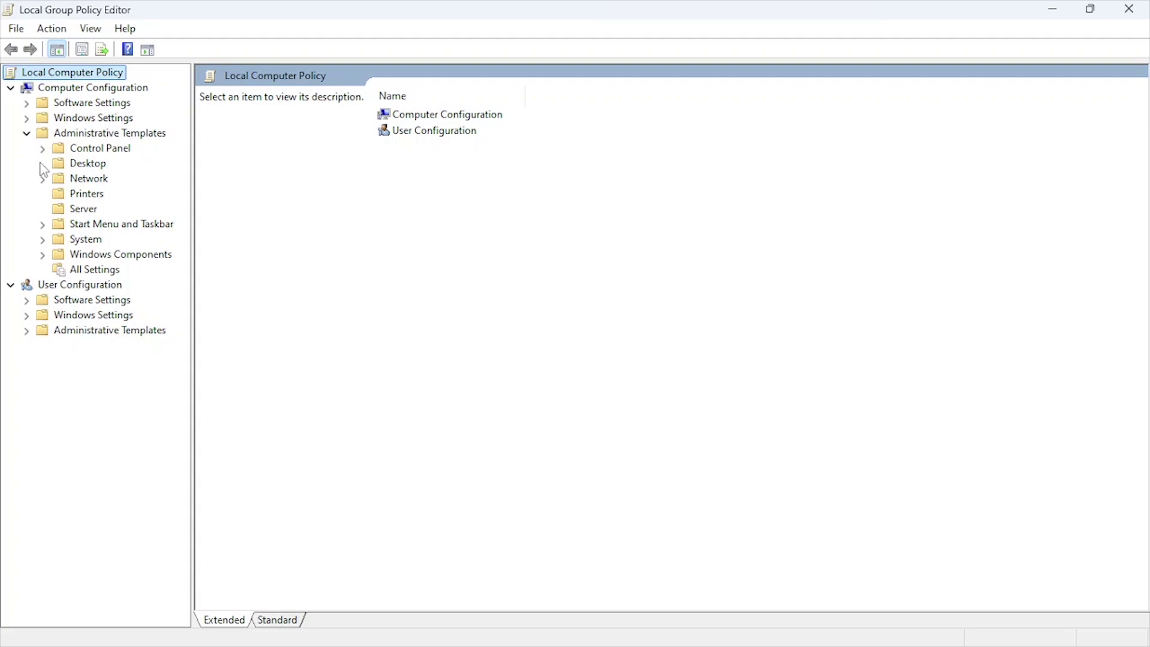
click(44, 179)
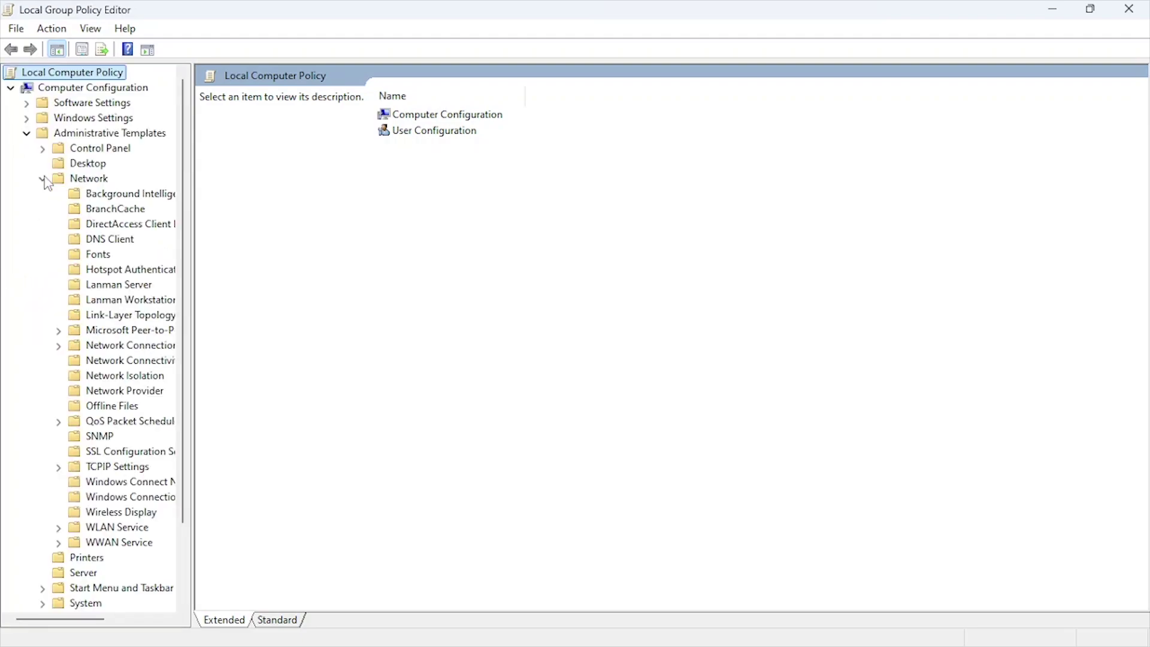
click(113, 197)
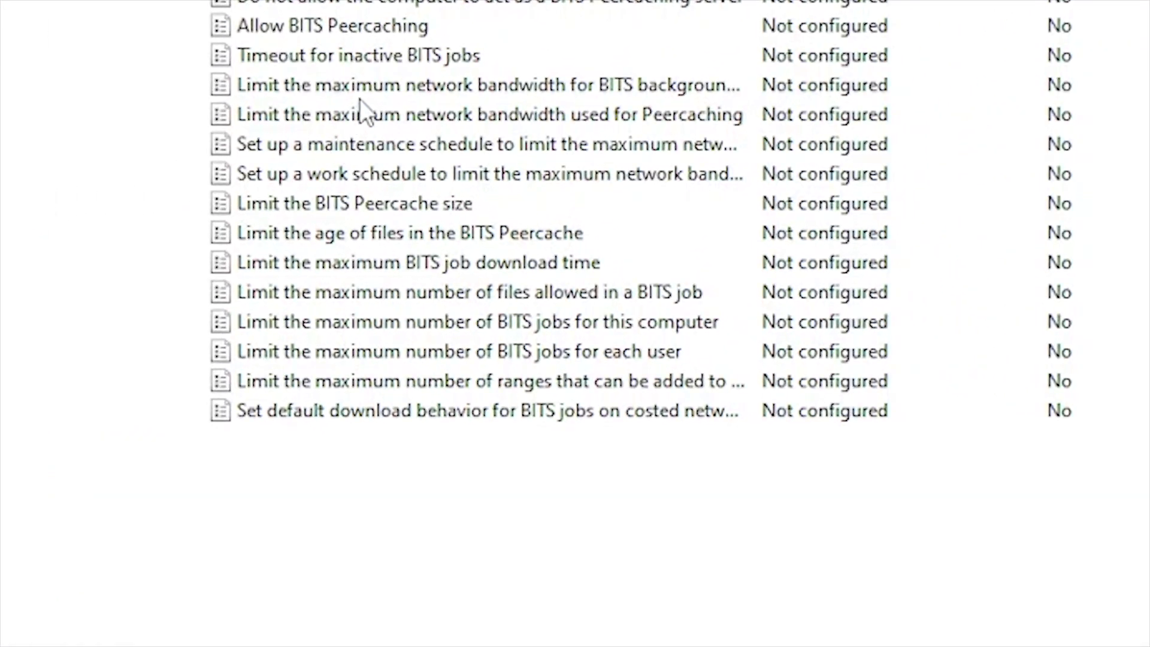
double_click(364, 89)
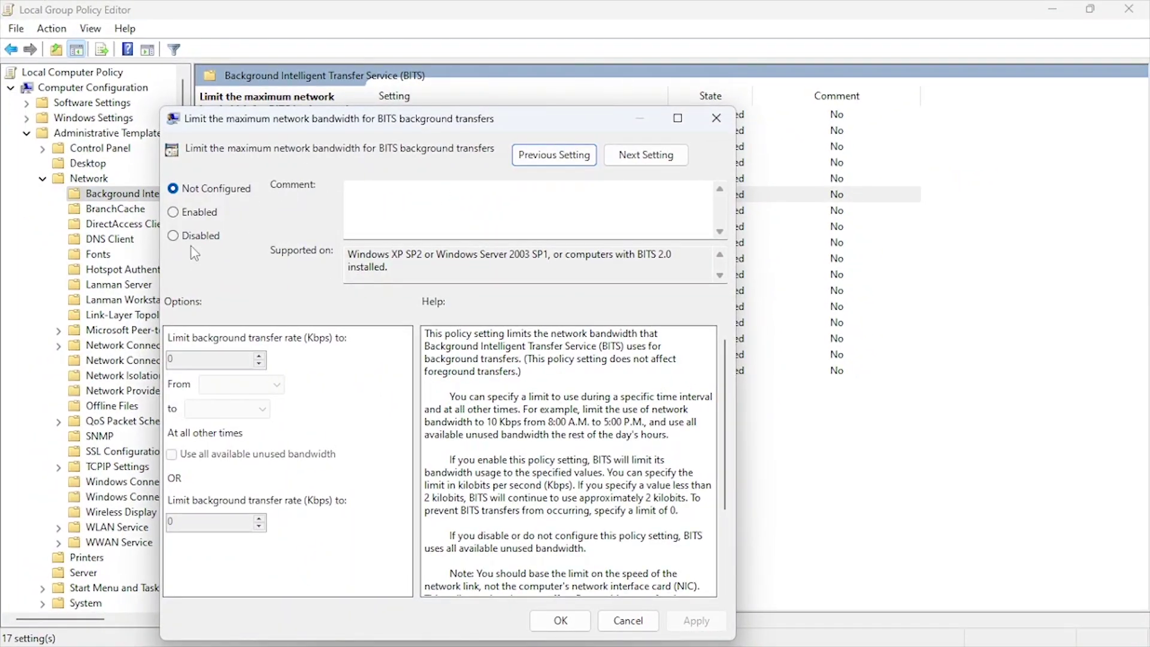
Enable the policy and set both bandwidth limits to 100 Kbps.
click(180, 216)
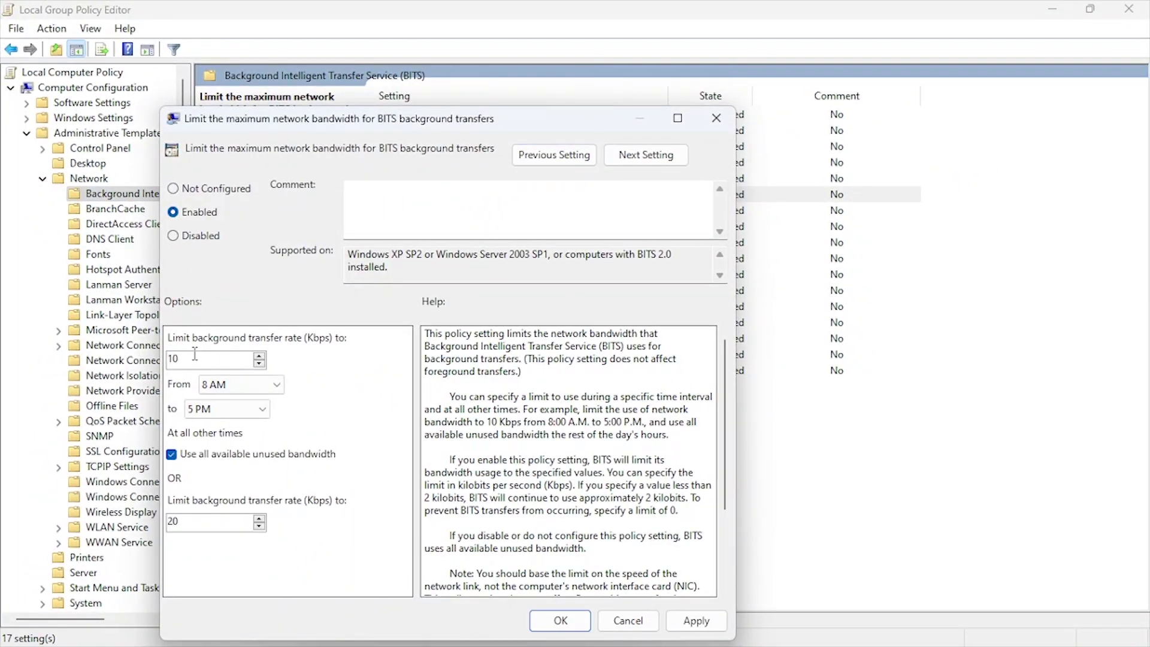
drag(194, 354, 114, 354)
text(1)
drag(195, 524, 153, 526)
text(10)
Schedule the limit from 6 PM to 11 PM and apply the policy.
click(278, 387)
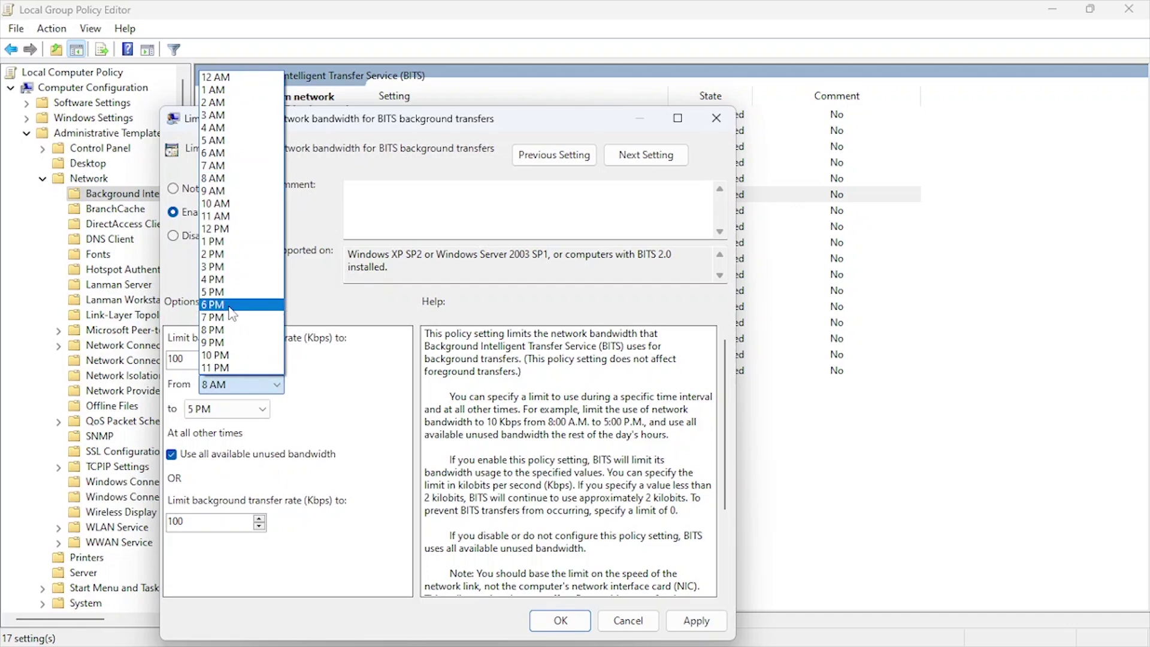
click(234, 304)
click(268, 415)
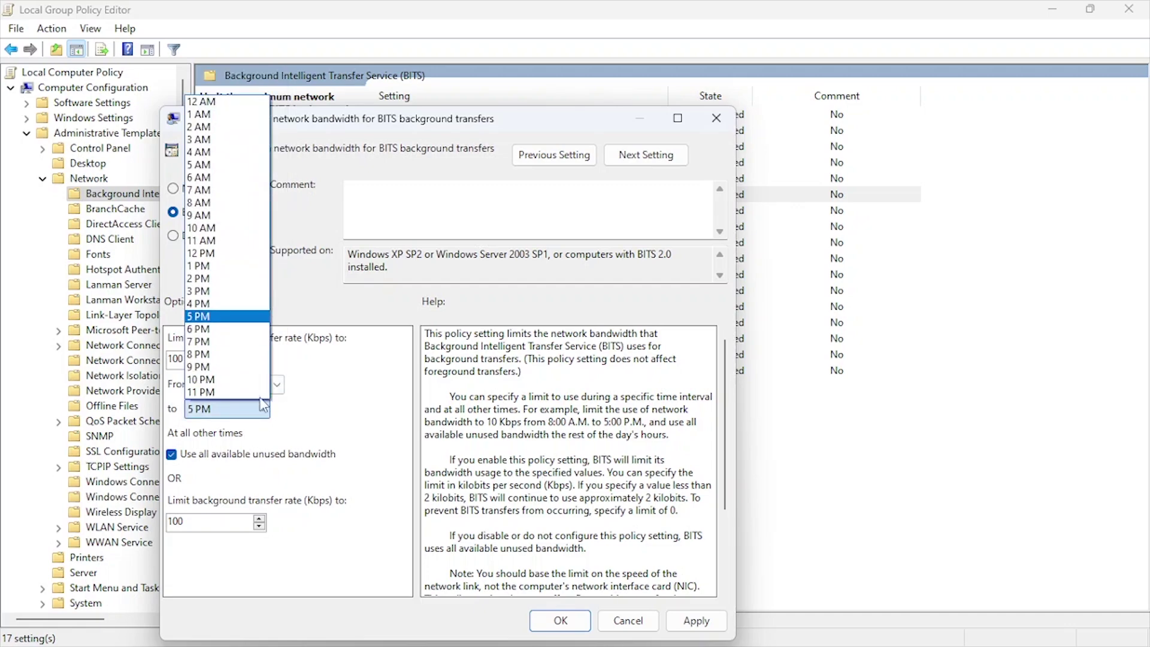
click(239, 397)
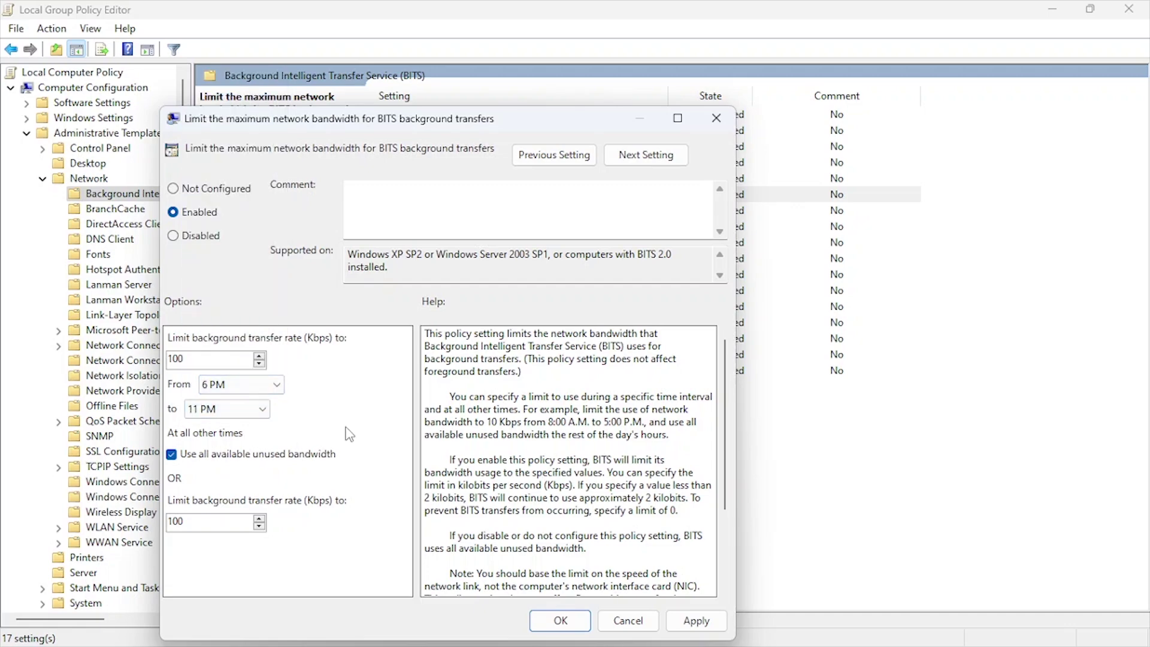
click(688, 623)
click(559, 621)
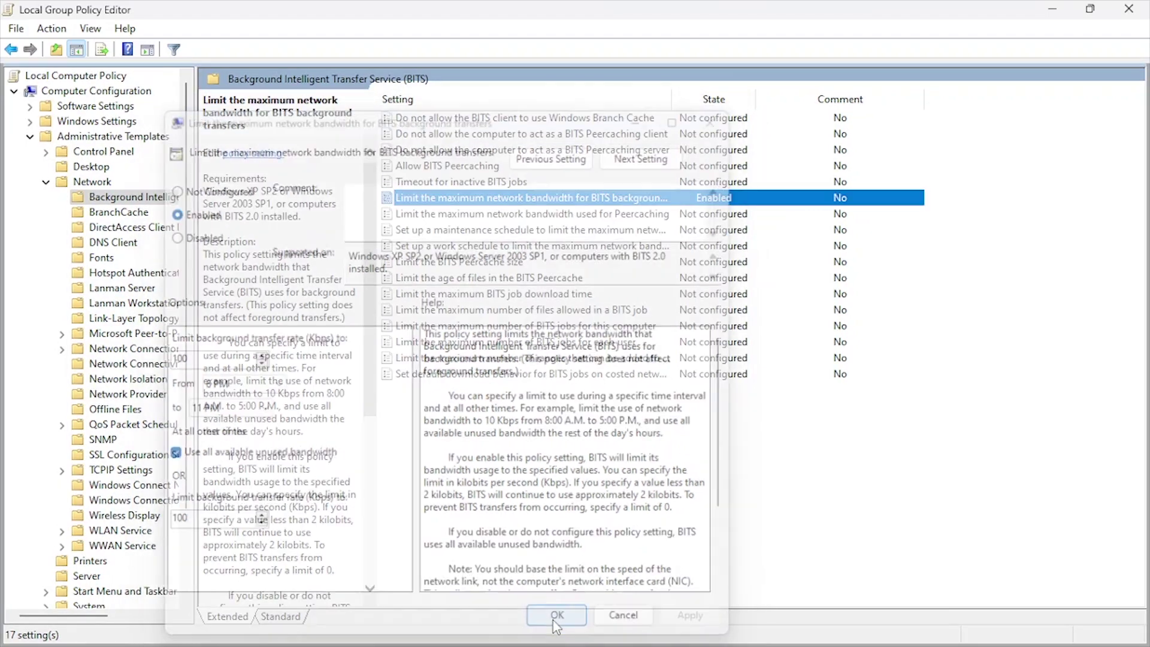
Open the Ethernet connection page under Settings > Network & internet.
click(482, 479)
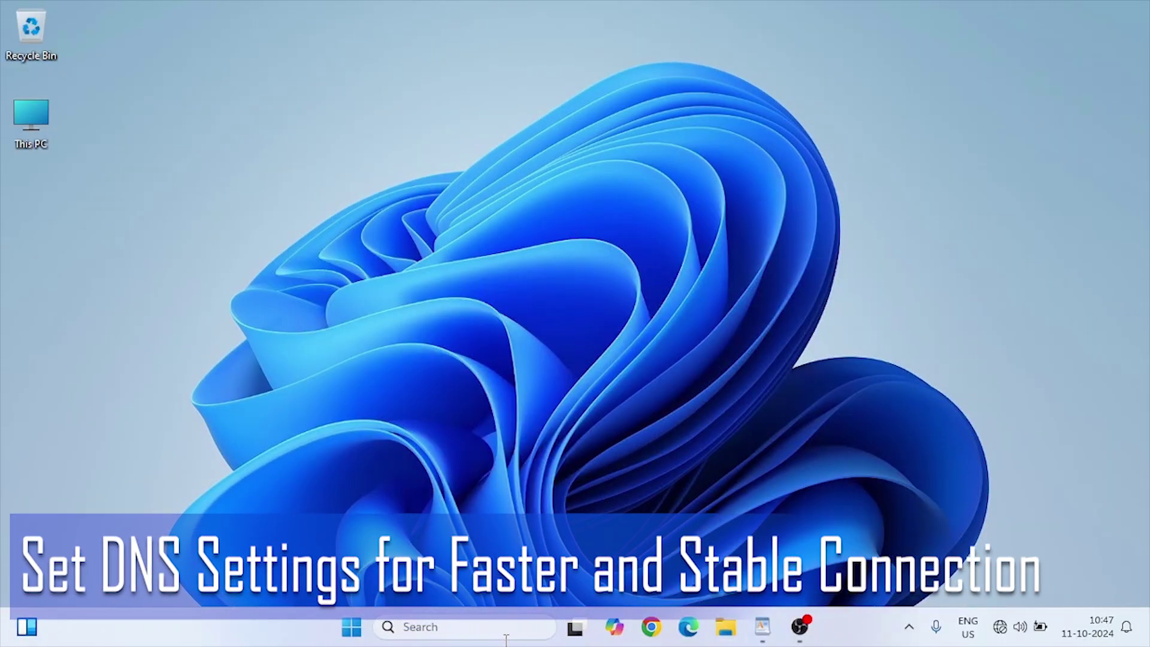
click(442, 627)
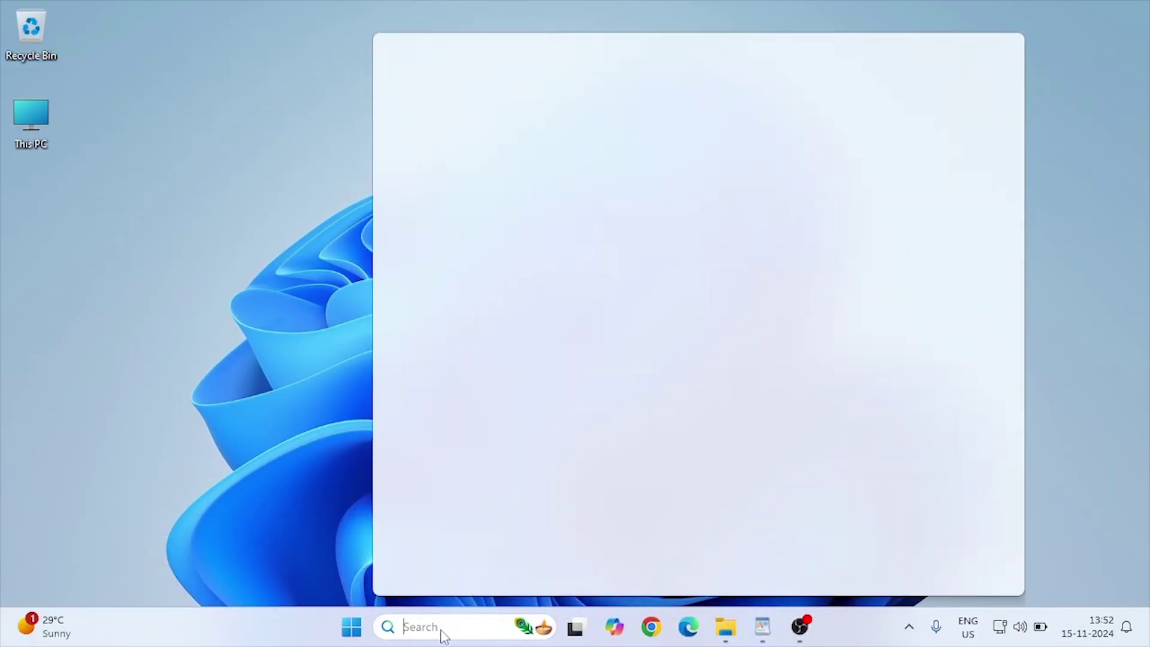
text(sett)
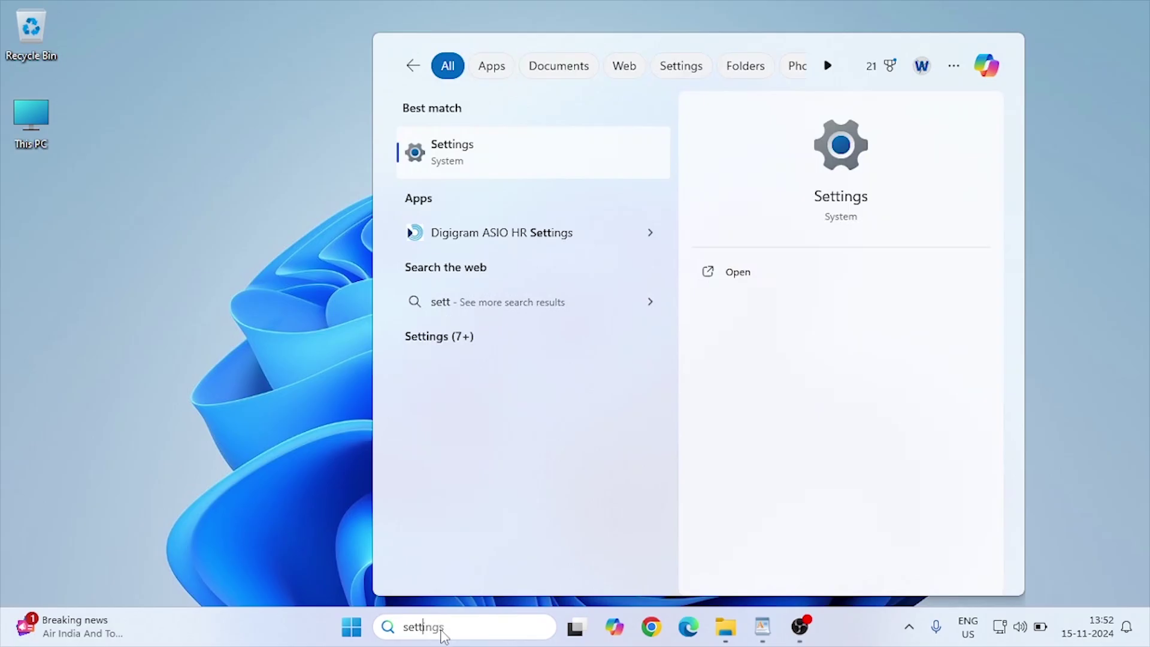
click(443, 166)
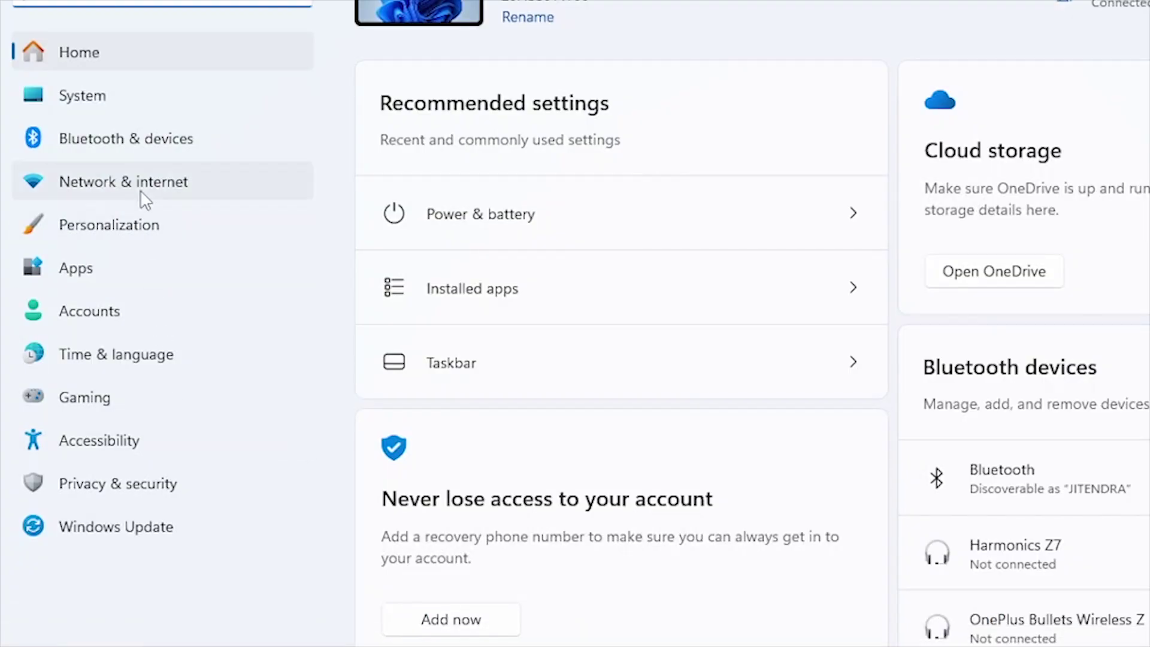
click(139, 185)
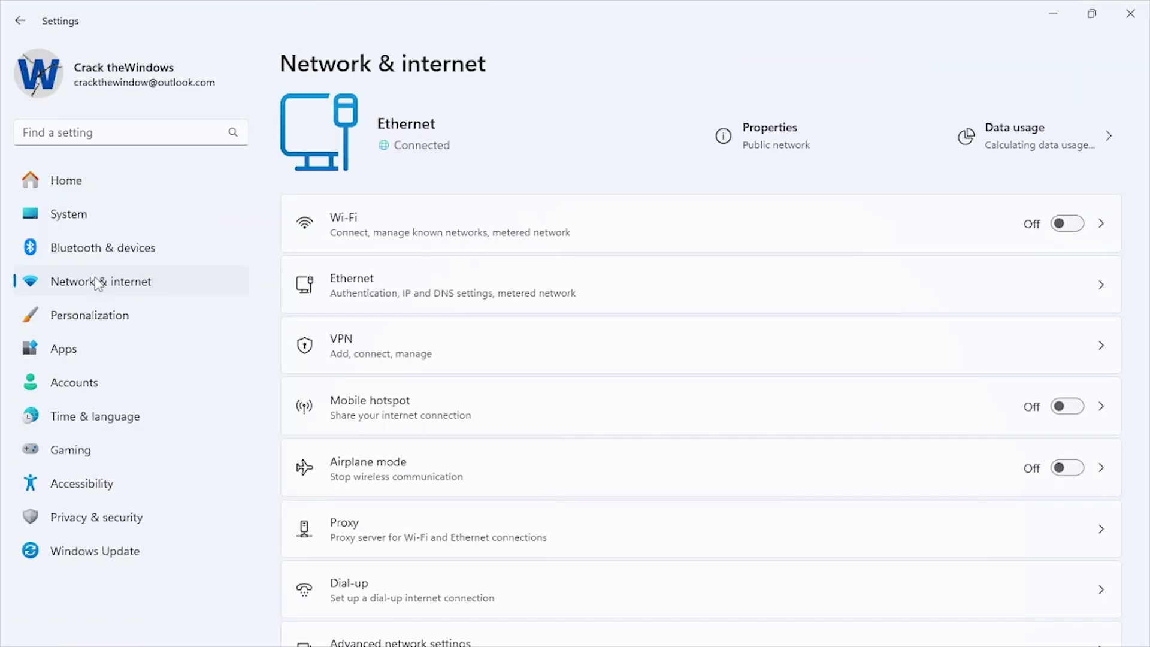
click(409, 305)
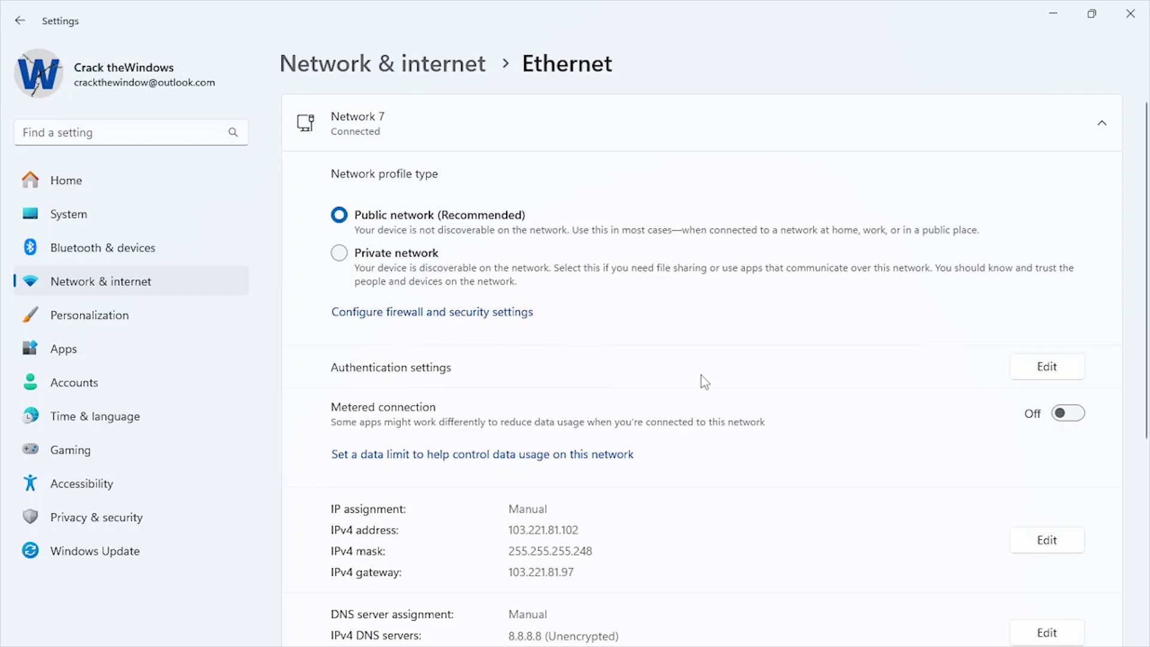
Change the alternate DNS to 8.8.4.4 alongside preferred 8.8.8.8, save, and recheck it.
scroll(705, 382, down, 5)
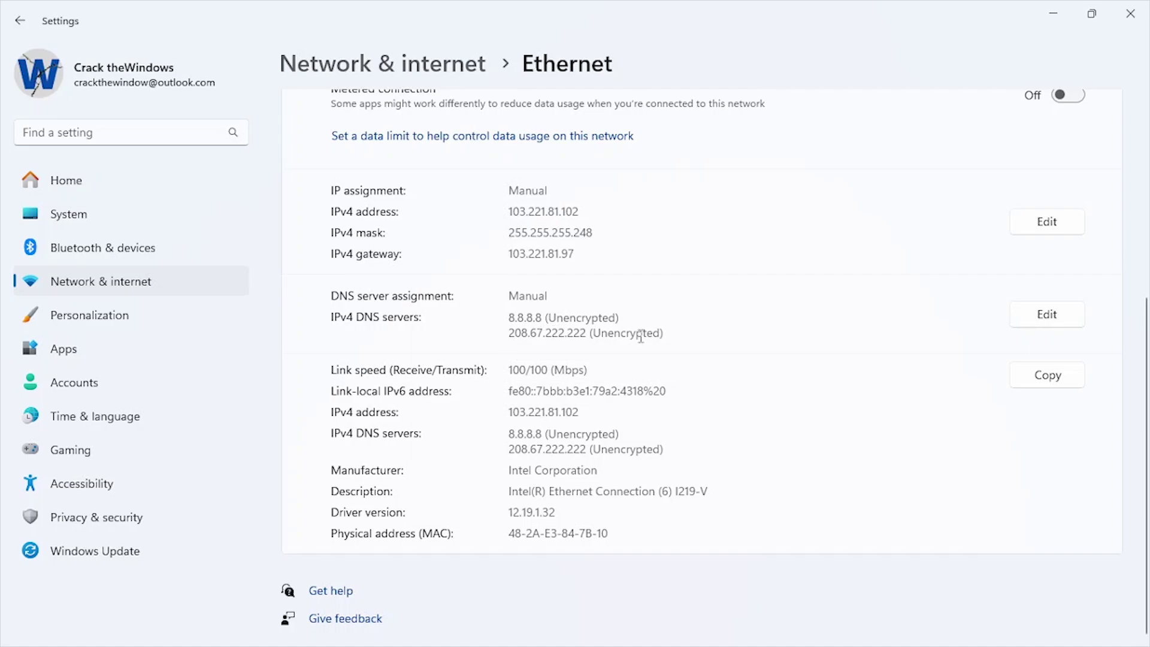
click(1047, 314)
triple_click(413, 368)
text(8.8.4.4)
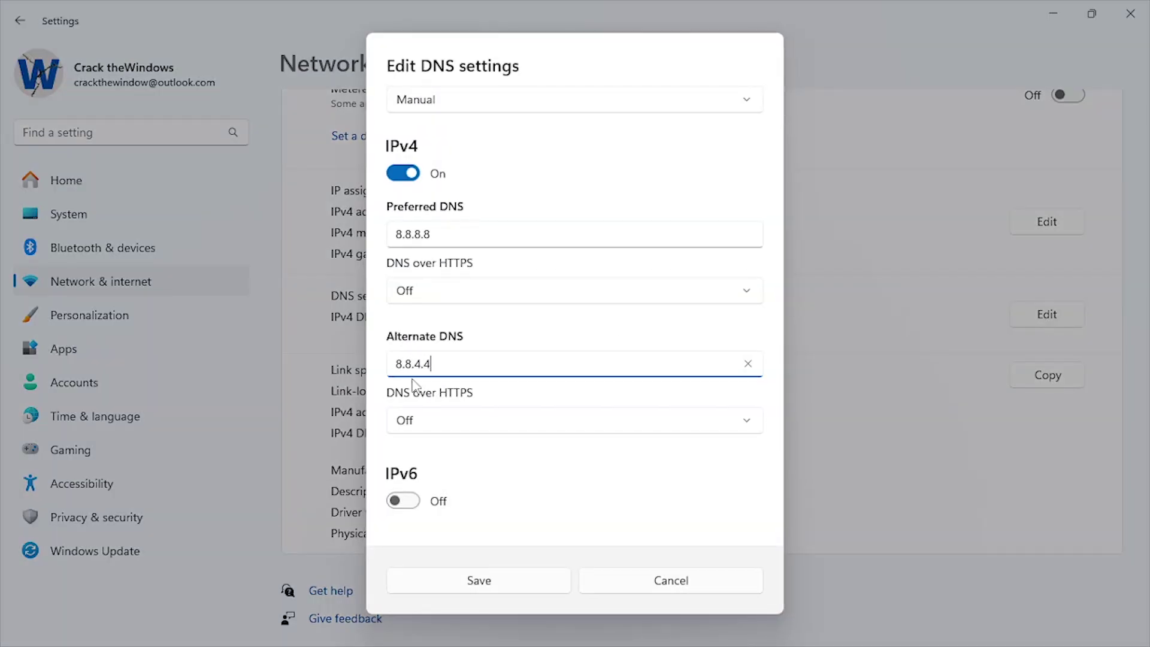
click(479, 581)
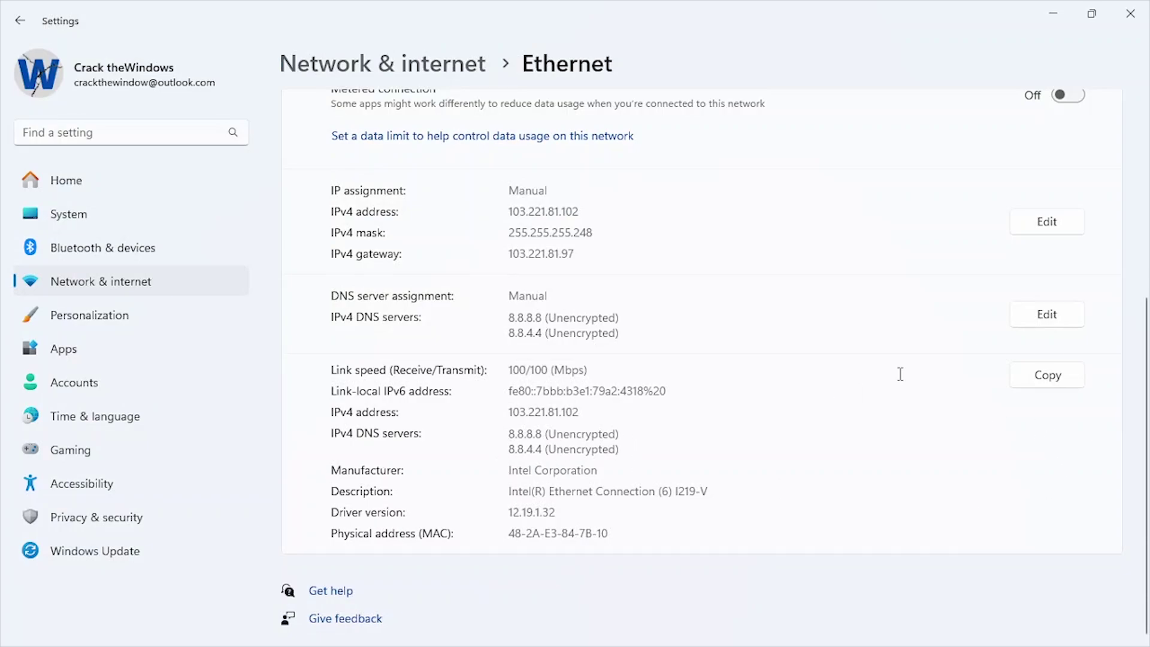
click(1058, 315)
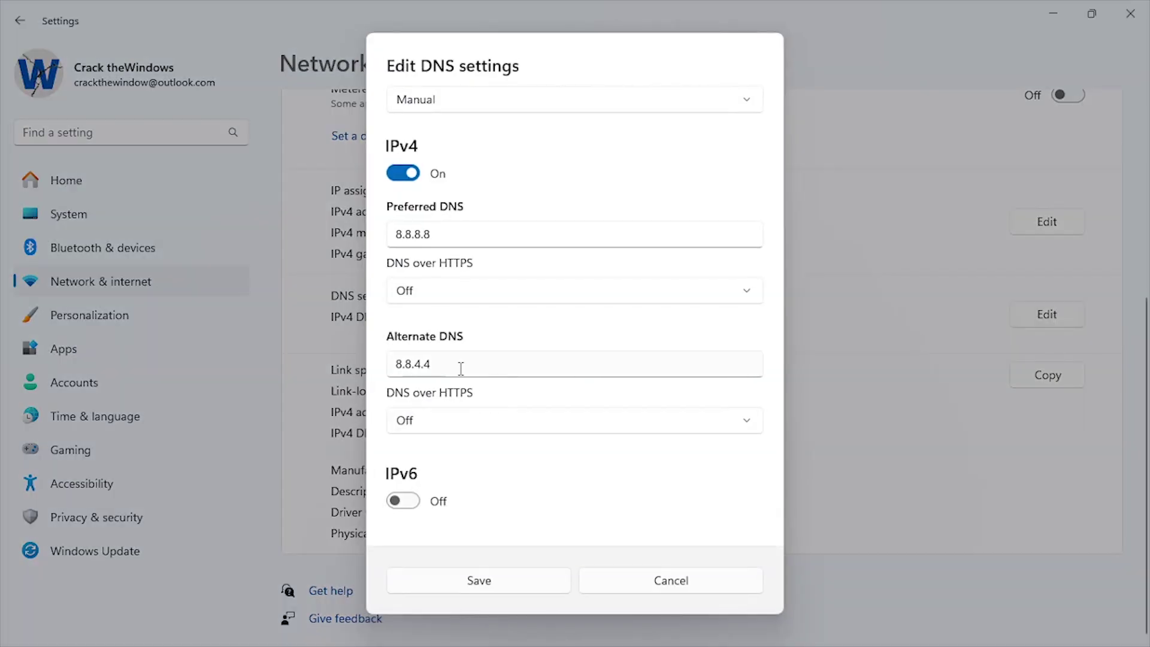
Open Device Manager, expand Network adapters and bring up the Intel(R) Ethernet Connection (6) I219-V options.
drag(457, 367, 422, 364)
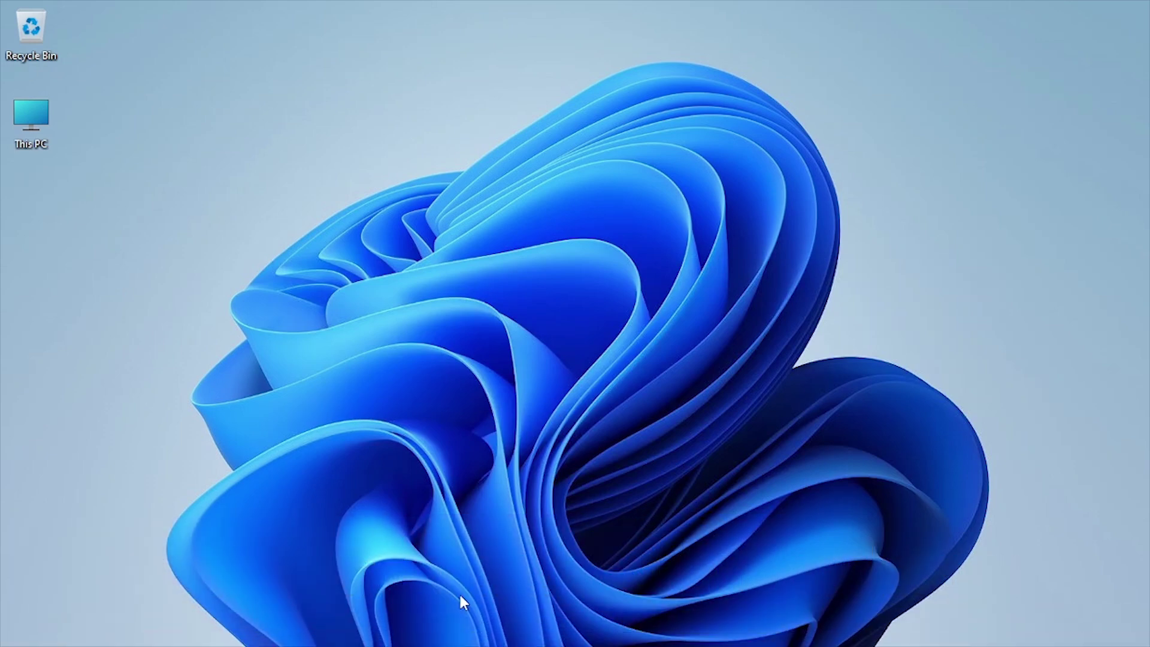
key(super+x)
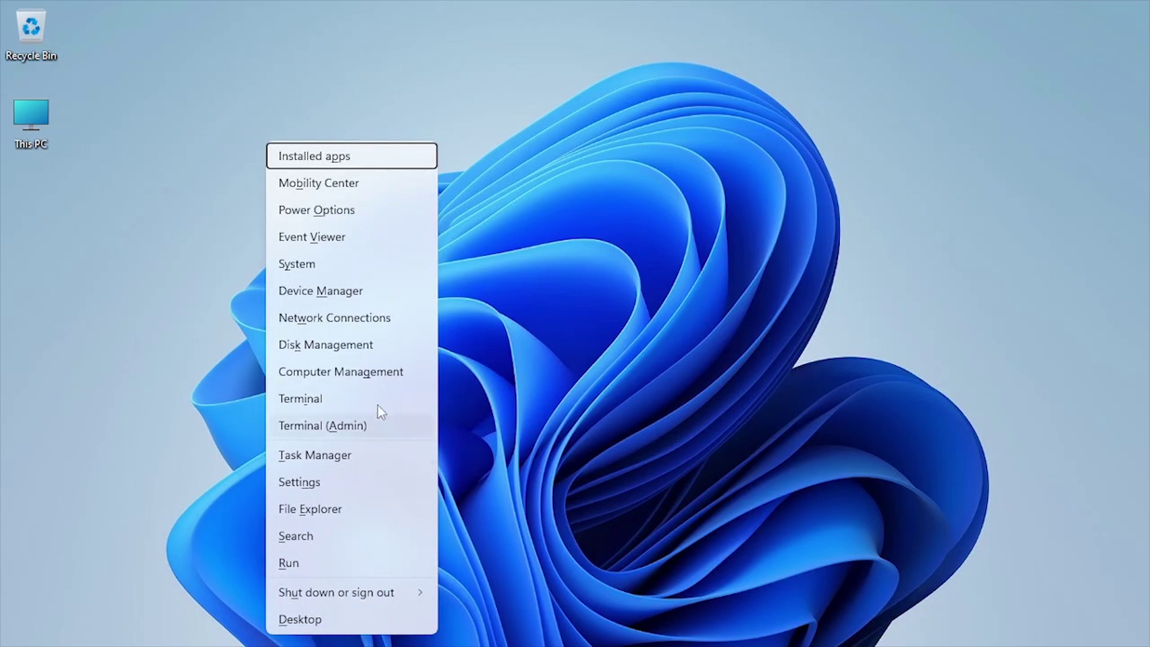
click(332, 293)
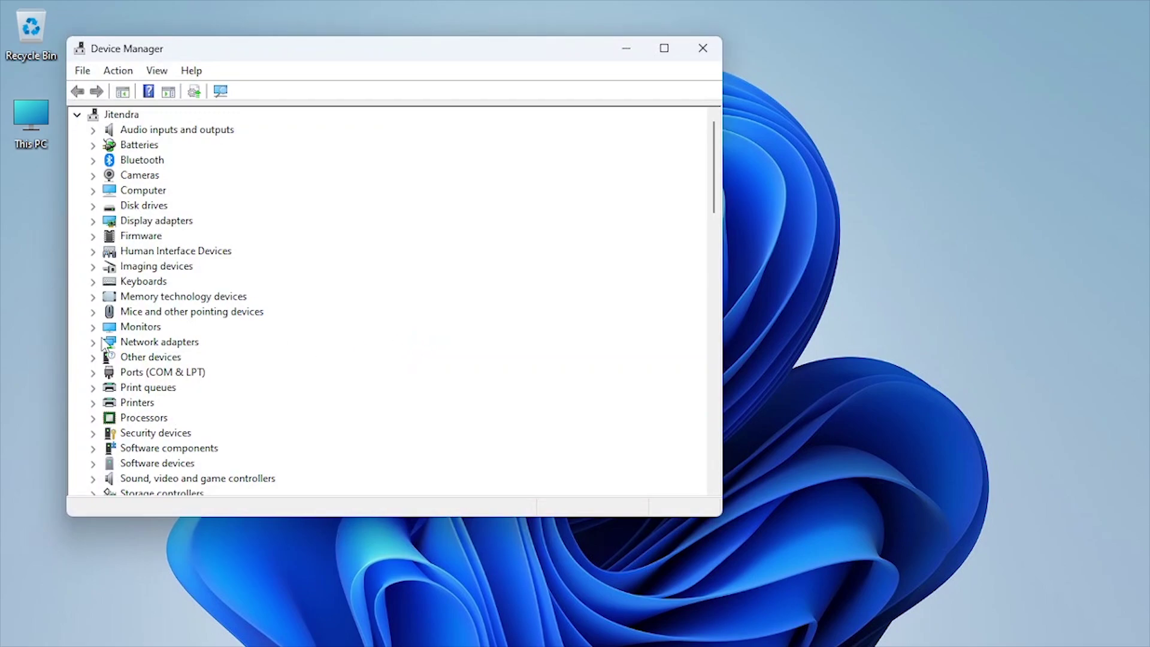
click(94, 342)
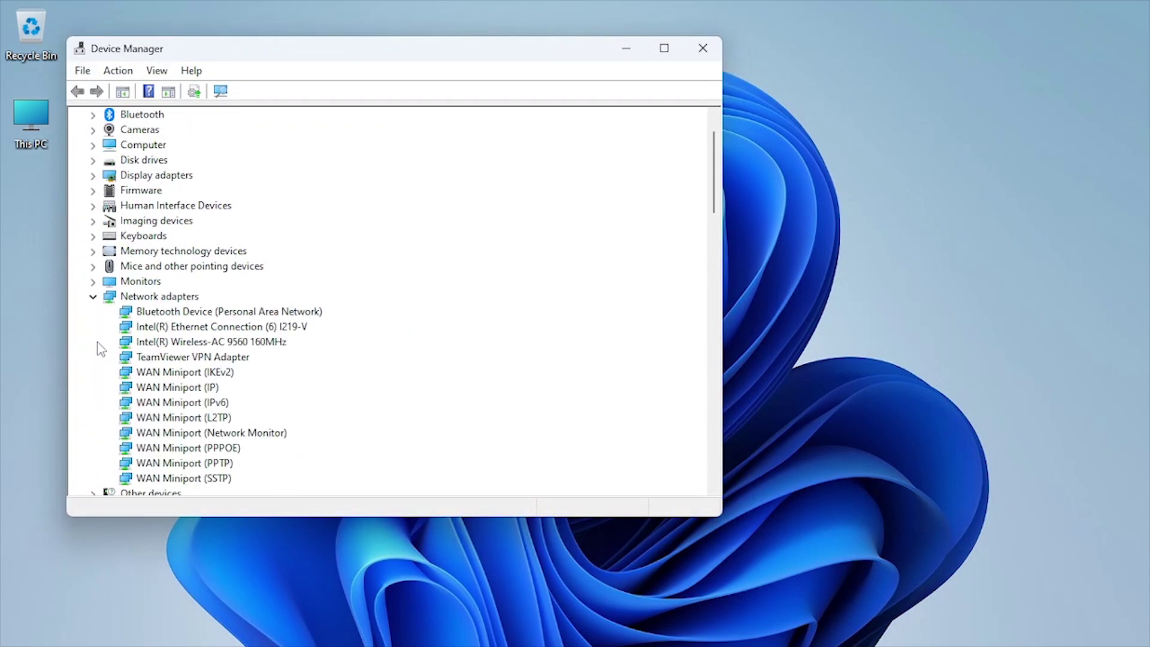
click(231, 329)
right_click(231, 329)
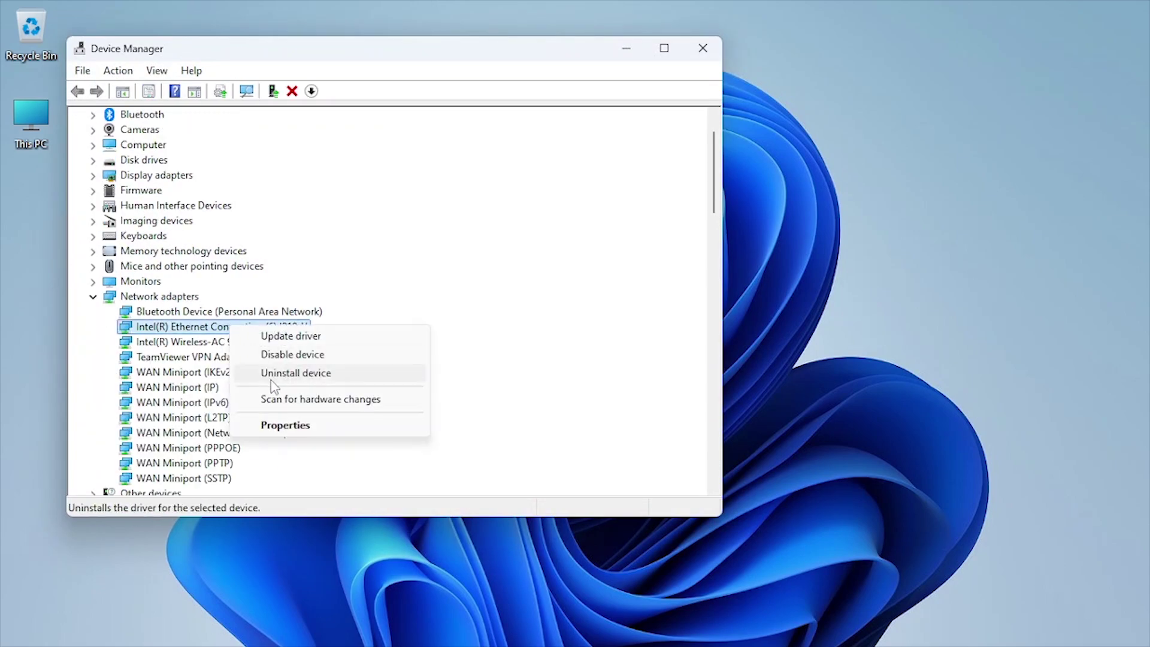
In the Intel adapter's Advanced properties, set Large Send Offload V2 (IPv4) to Disabled.
click(285, 425)
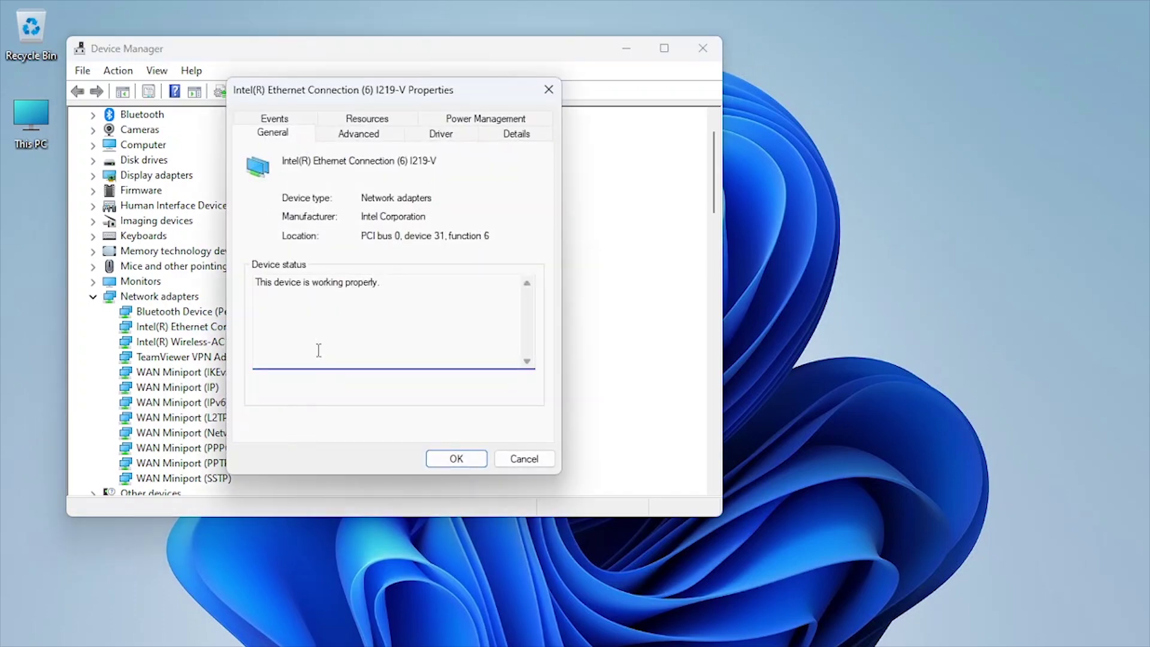
click(358, 134)
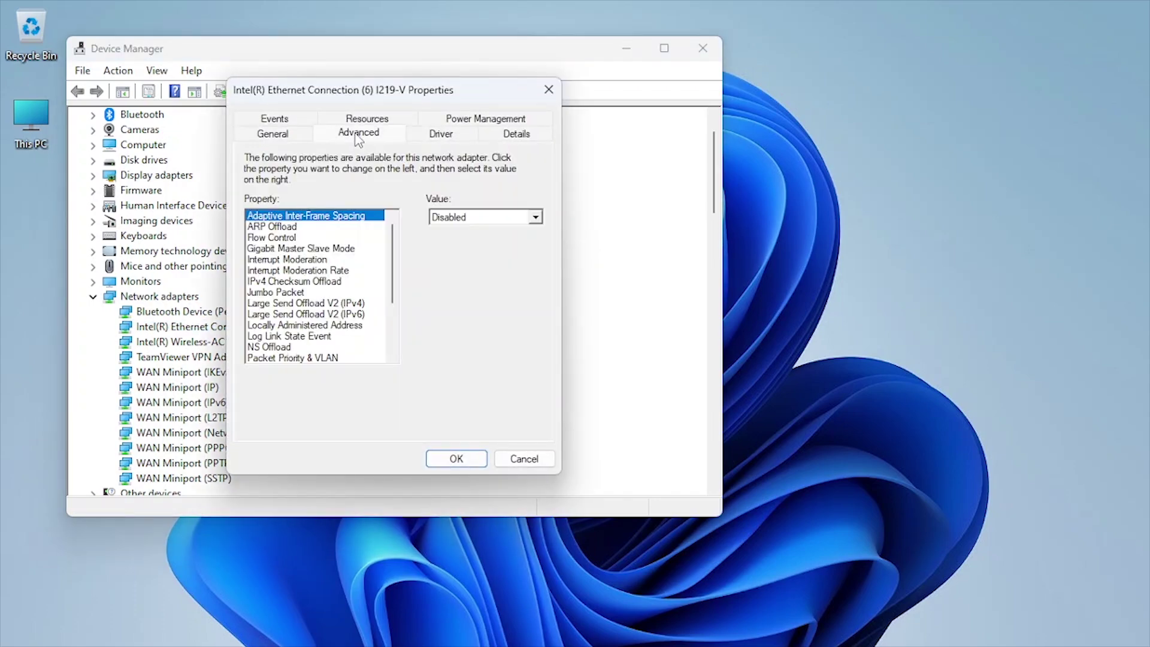
click(348, 303)
click(458, 219)
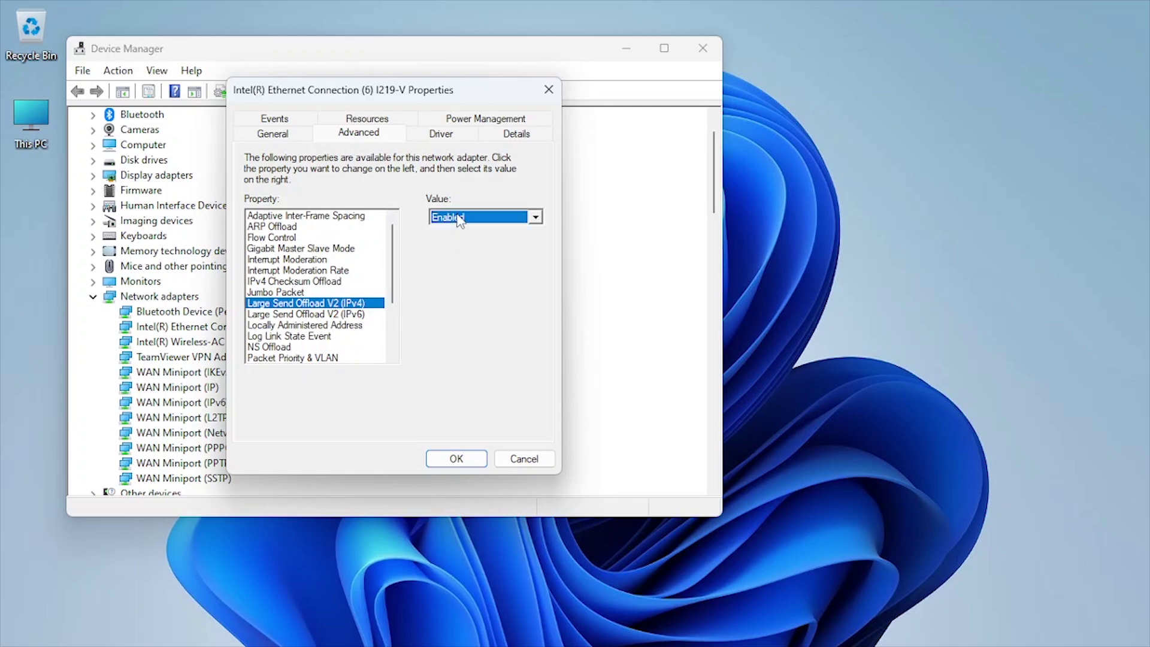
click(459, 219)
Set Large Send Offload V2 (IPv6) to Disabled and apply the adapter settings.
click(462, 241)
click(364, 315)
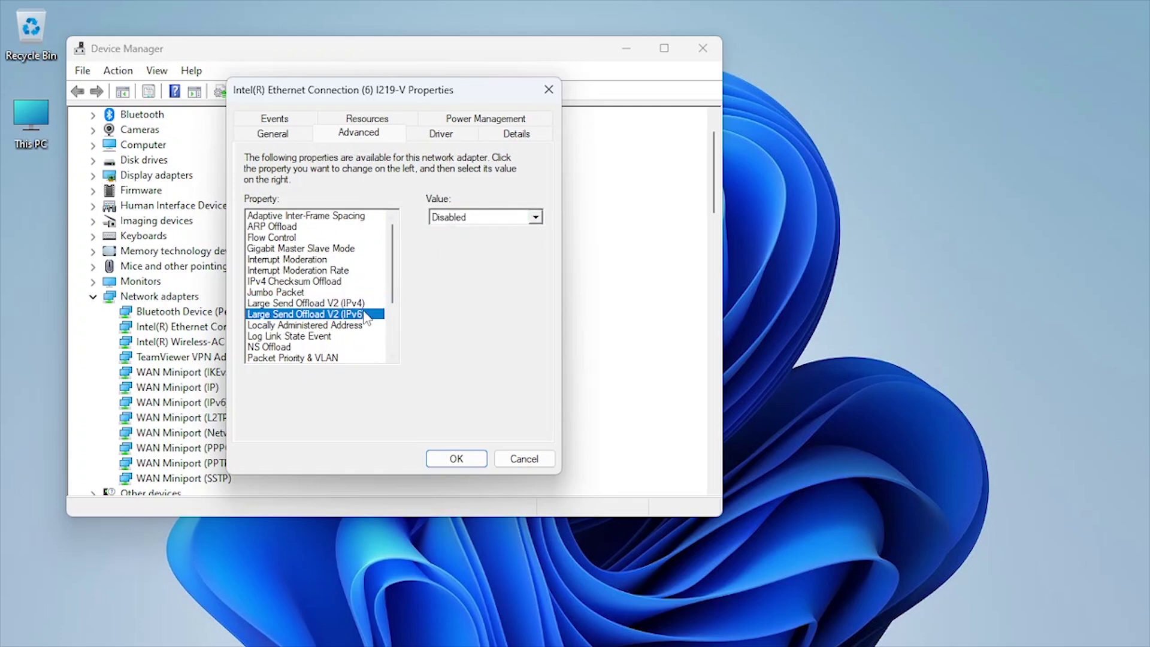
click(452, 219)
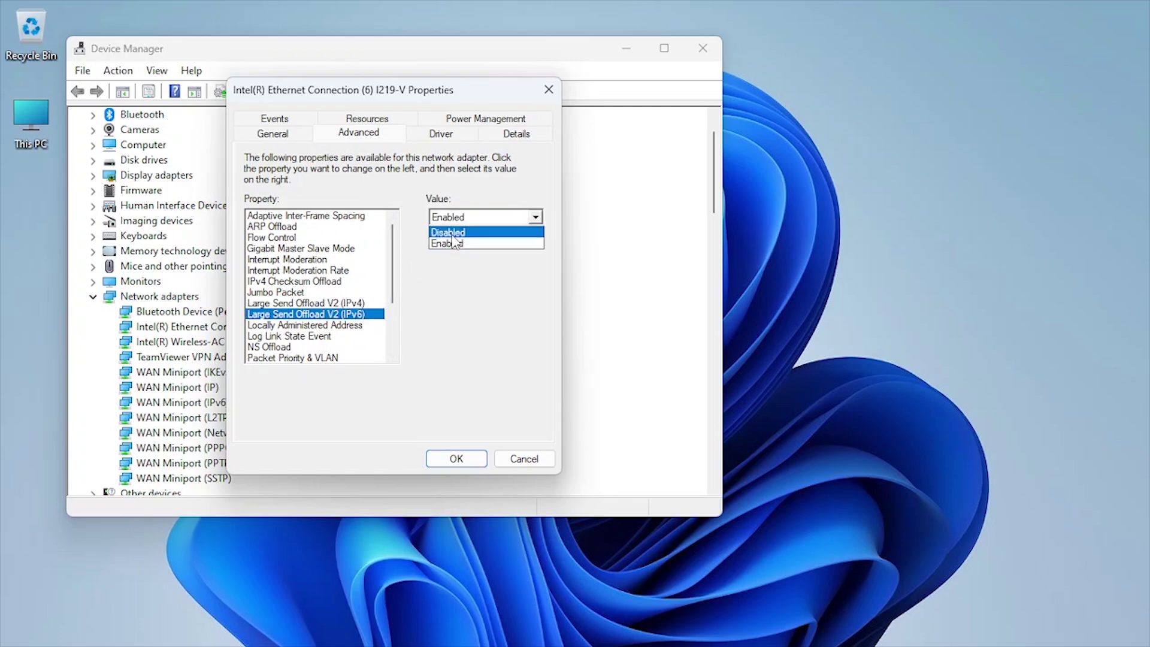
click(453, 228)
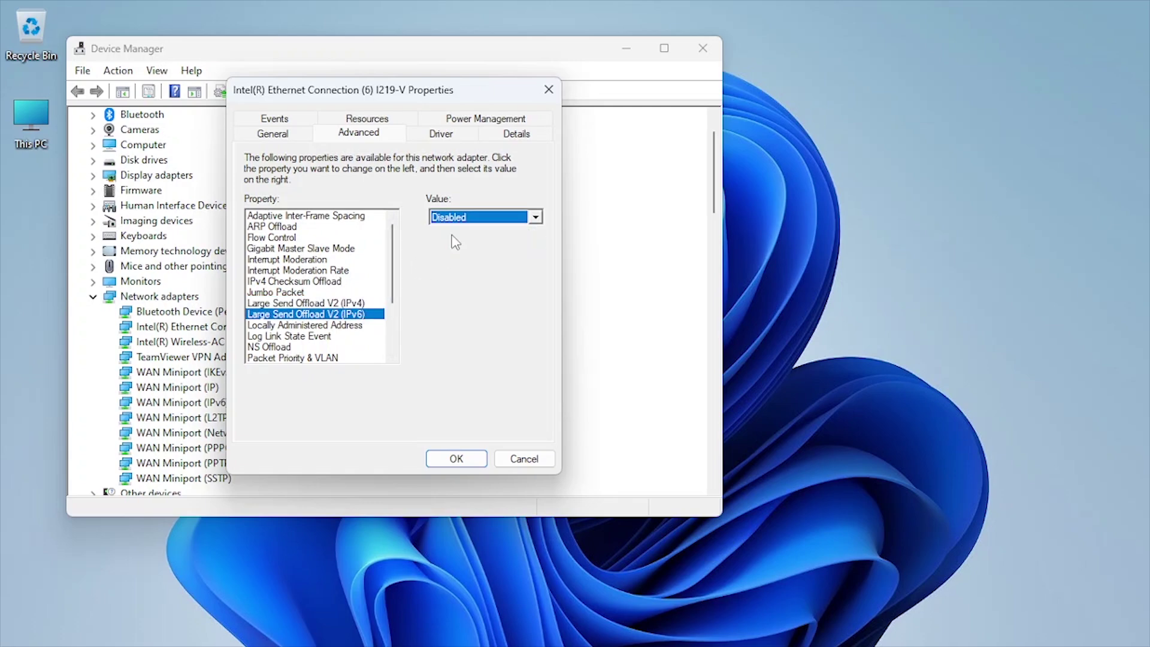
click(458, 458)
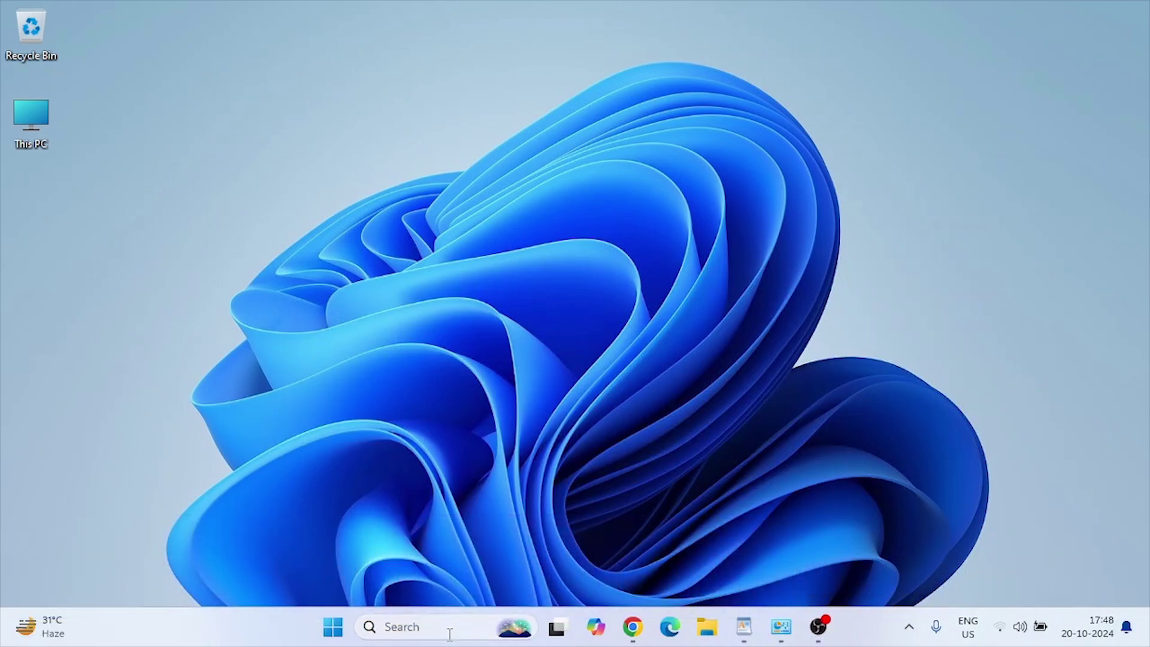
Launch regedit and expand HKEY_LOCAL_MACHINE > SYSTEM > CurrentControlSet > Services.
click(447, 632)
text(re)
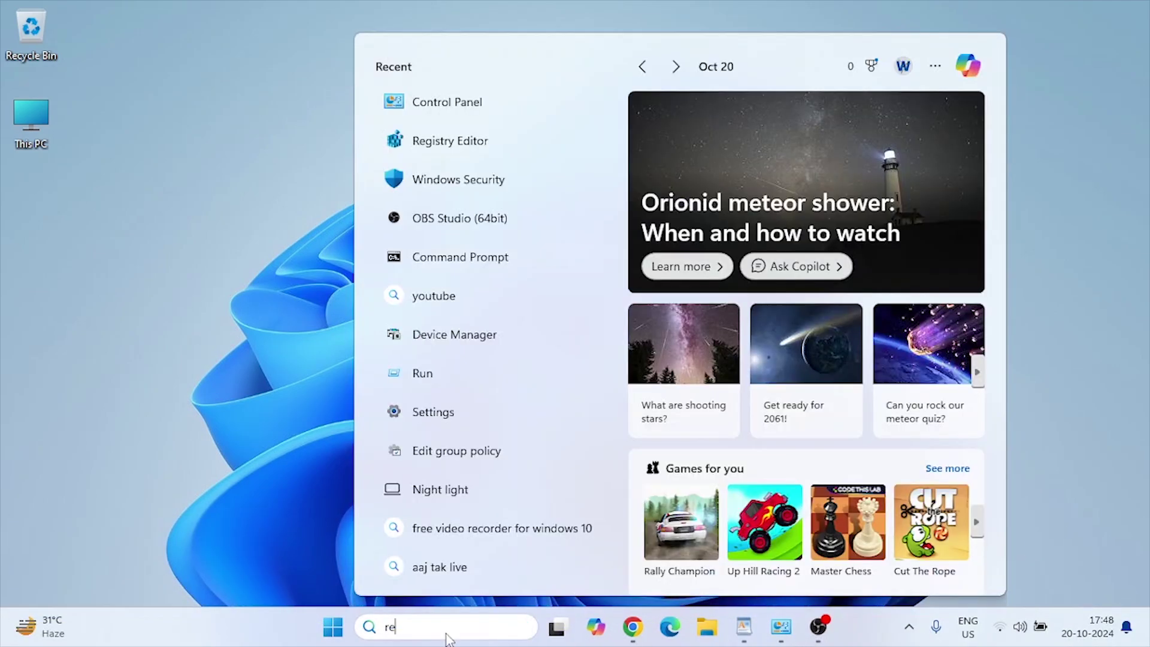
text(gedit)
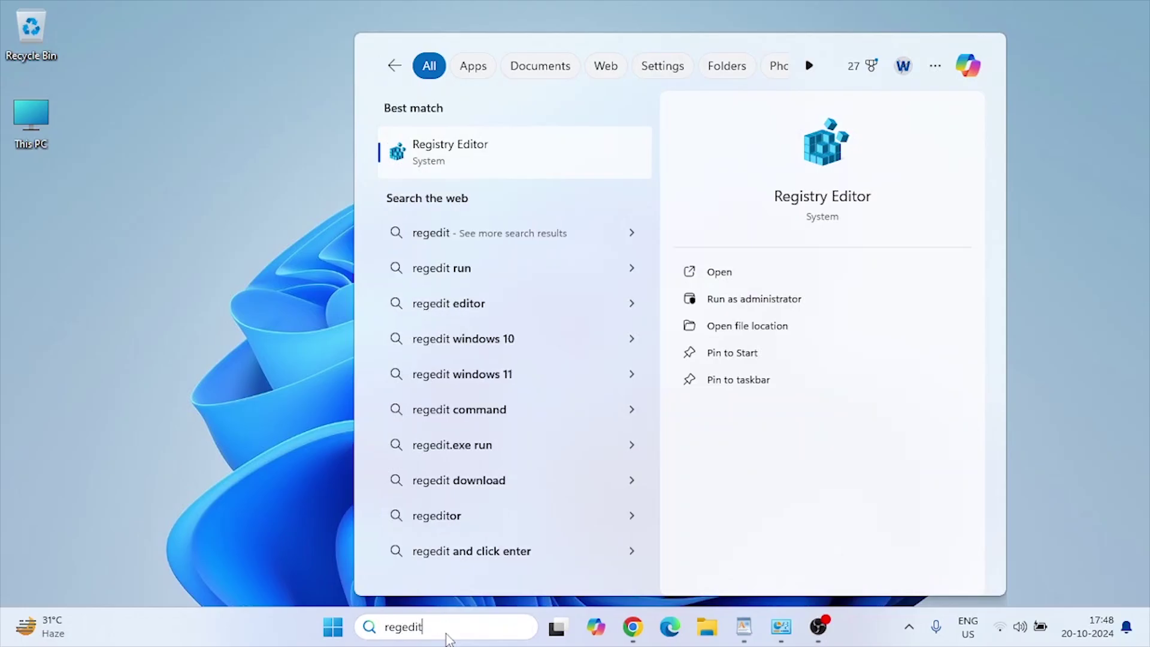
key(Return)
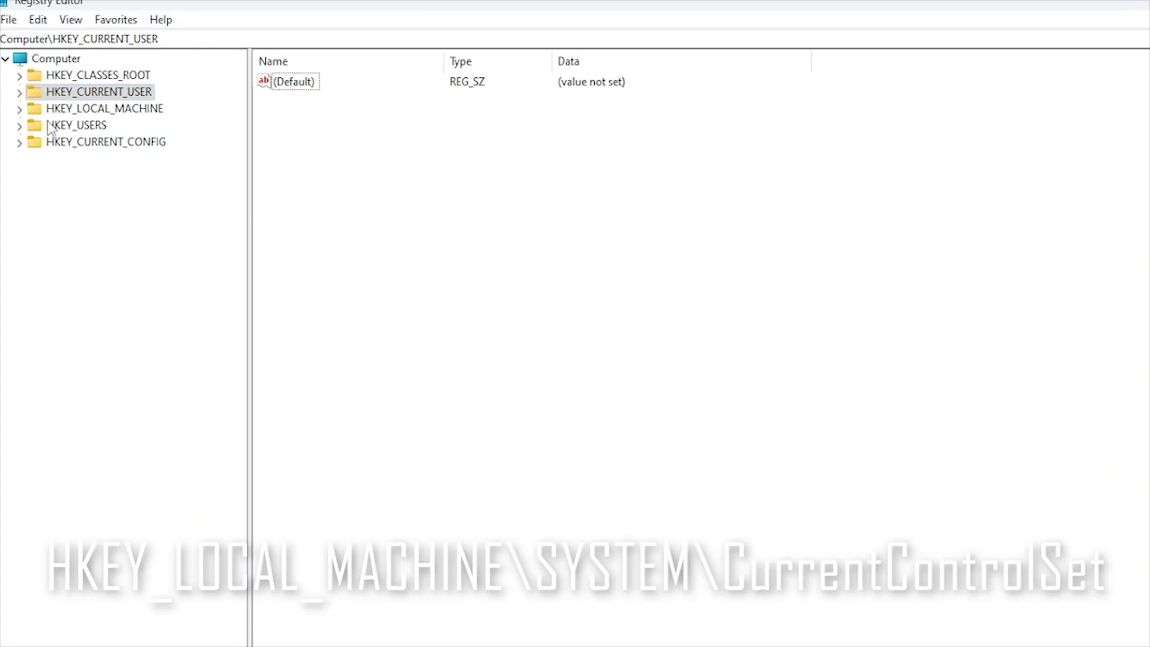
click(20, 111)
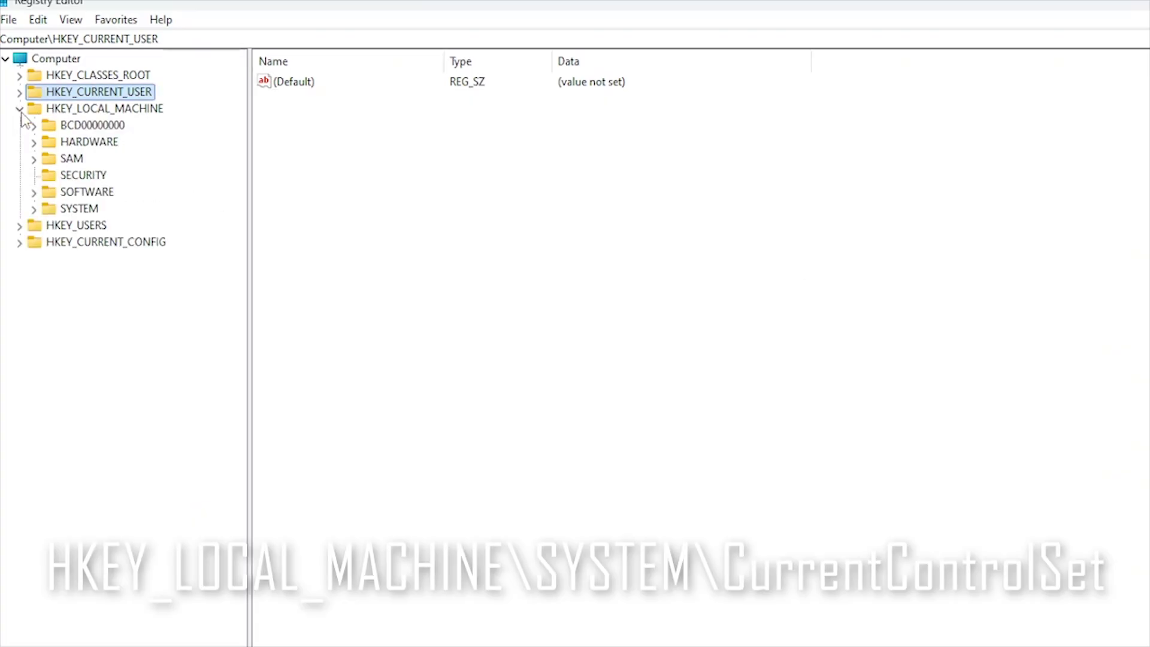
click(35, 209)
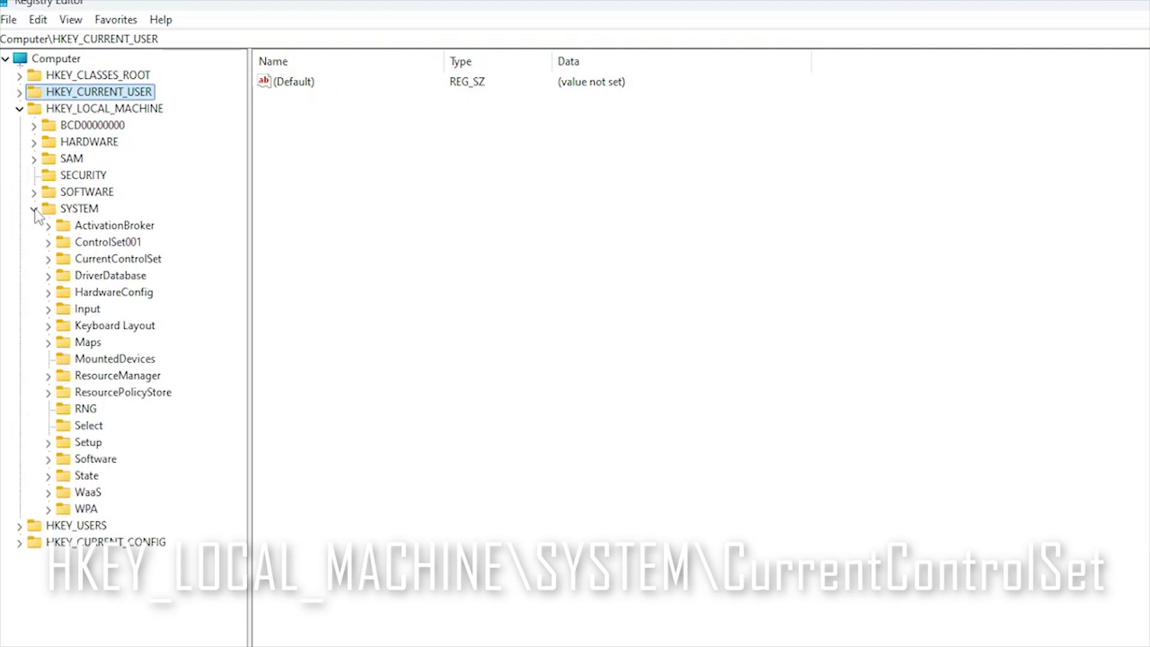
click(50, 260)
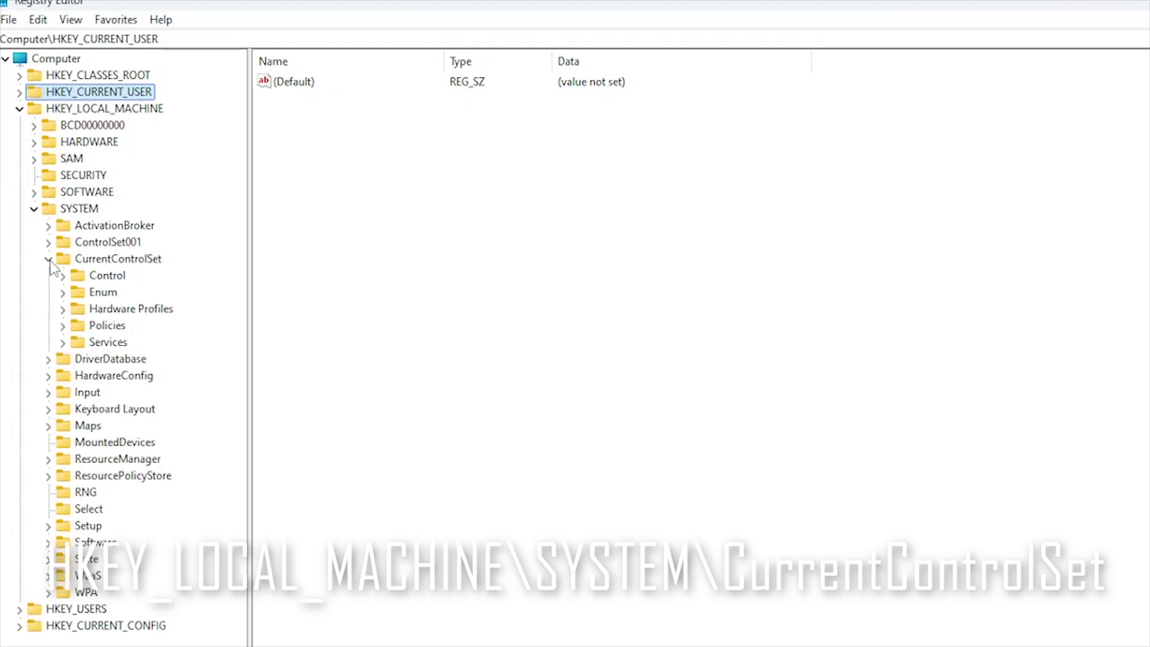
click(64, 343)
Expand Tcpip > Parameters and select the Interfaces key.
drag(240, 90, 239, 501)
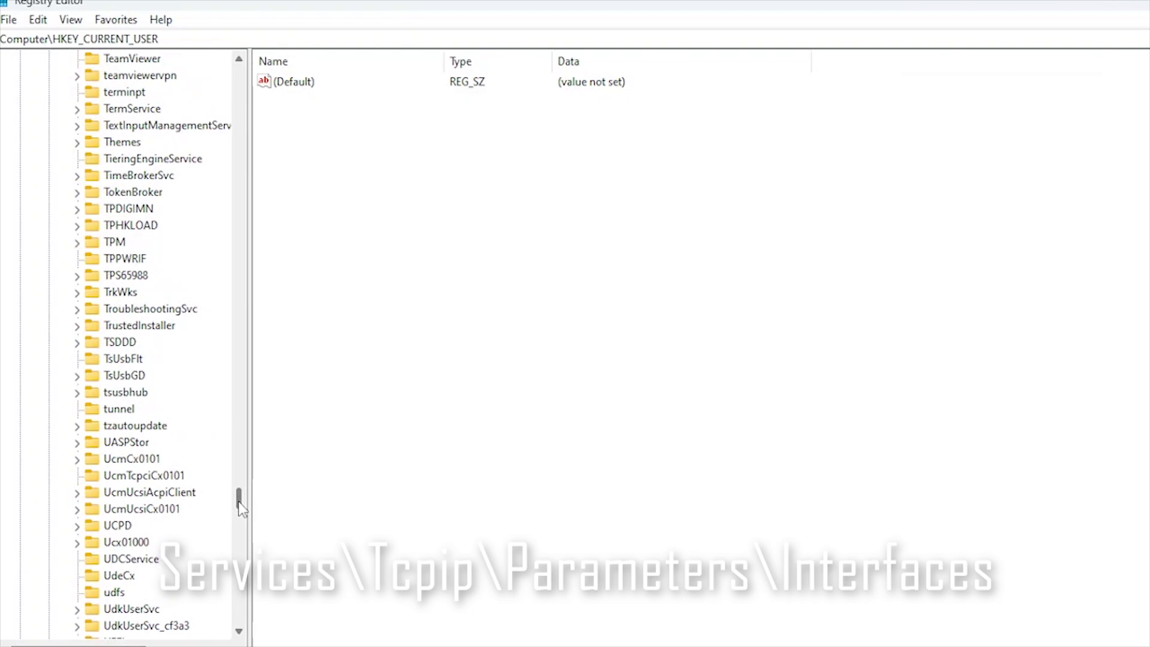
drag(239, 501, 239, 493)
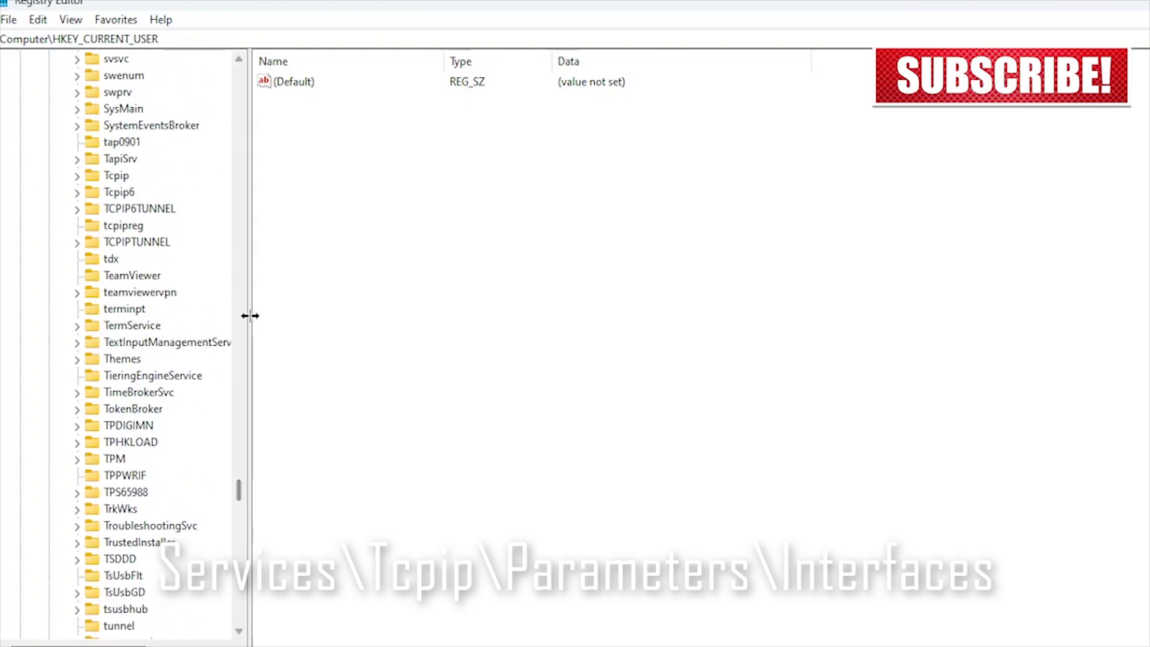
click(77, 175)
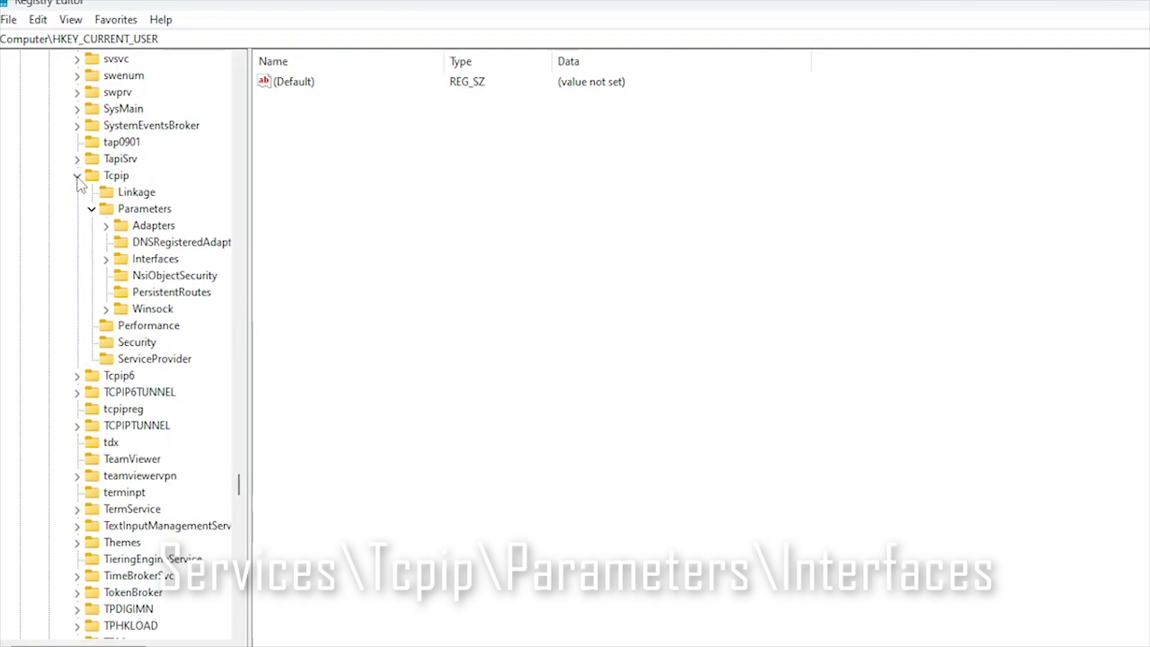
click(145, 209)
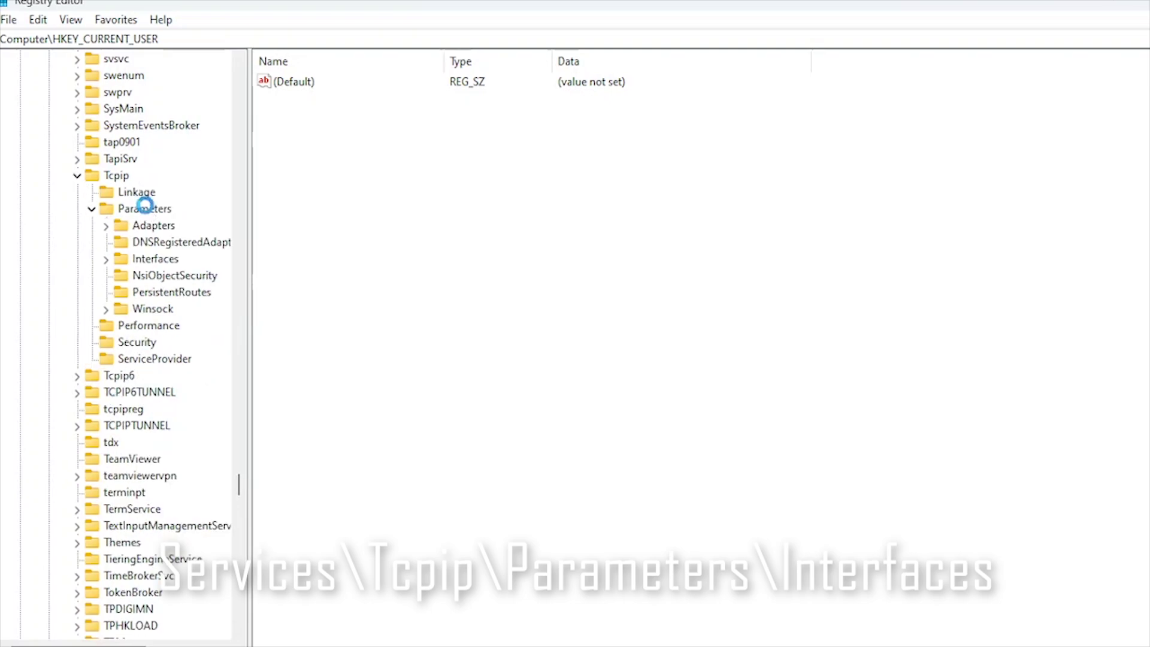
click(110, 259)
click(142, 262)
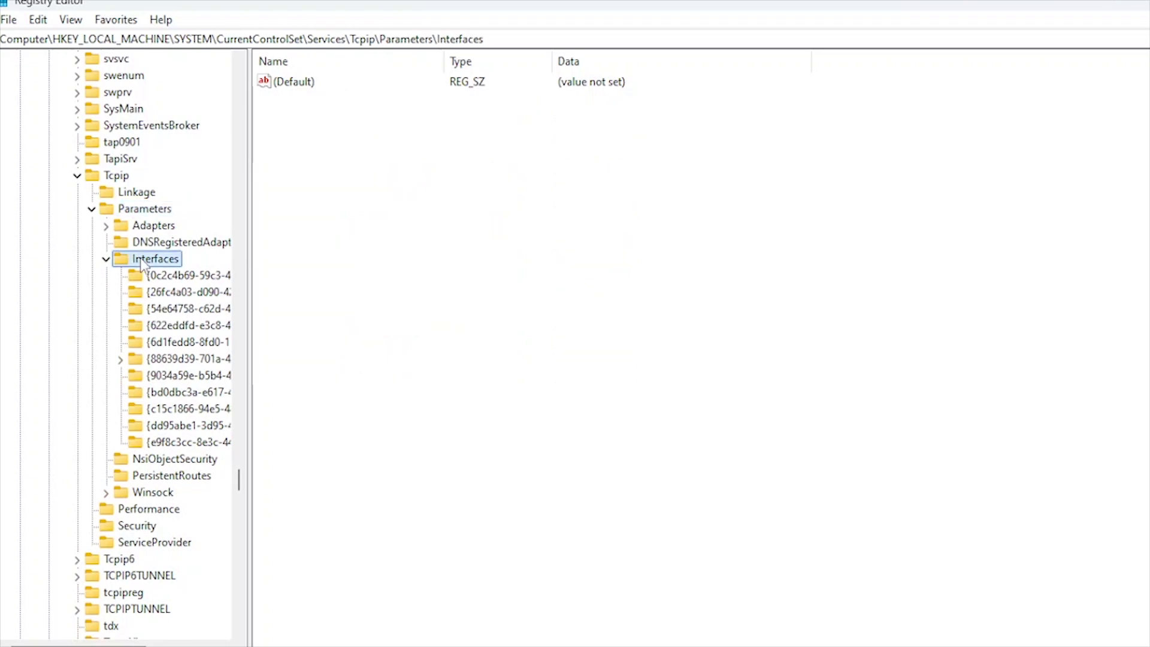
click(306, 208)
Create the DWORD (32-bit) value TCPAckFrequency with decimal data 1.
right_click(323, 179)
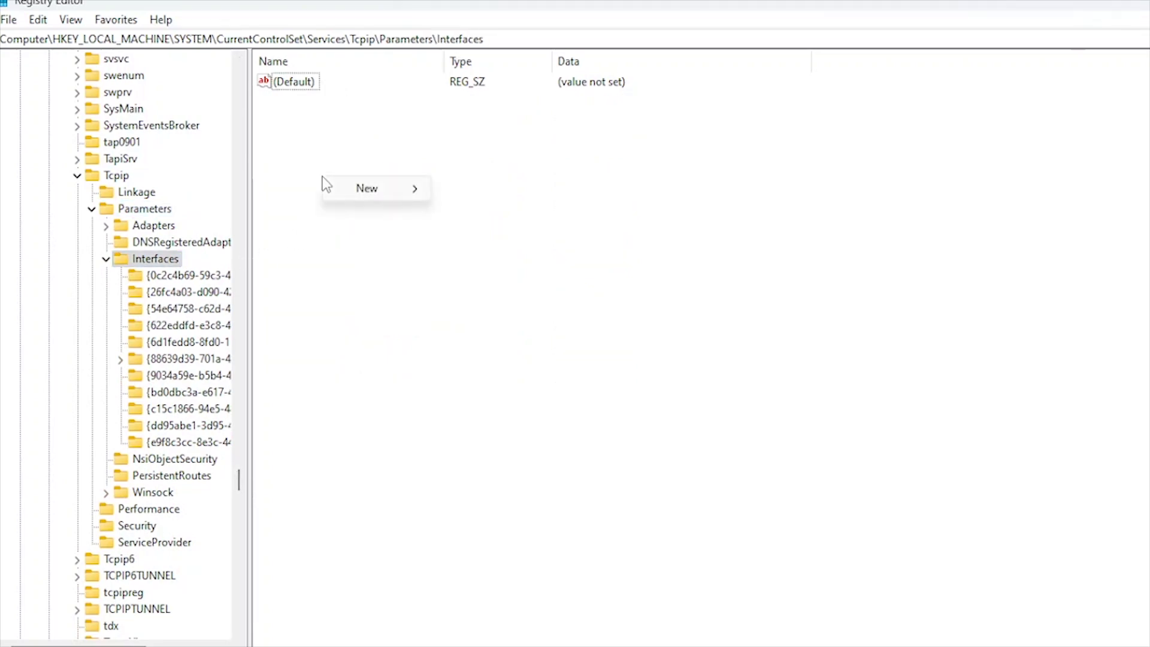
mouse_move(391, 192)
click(501, 259)
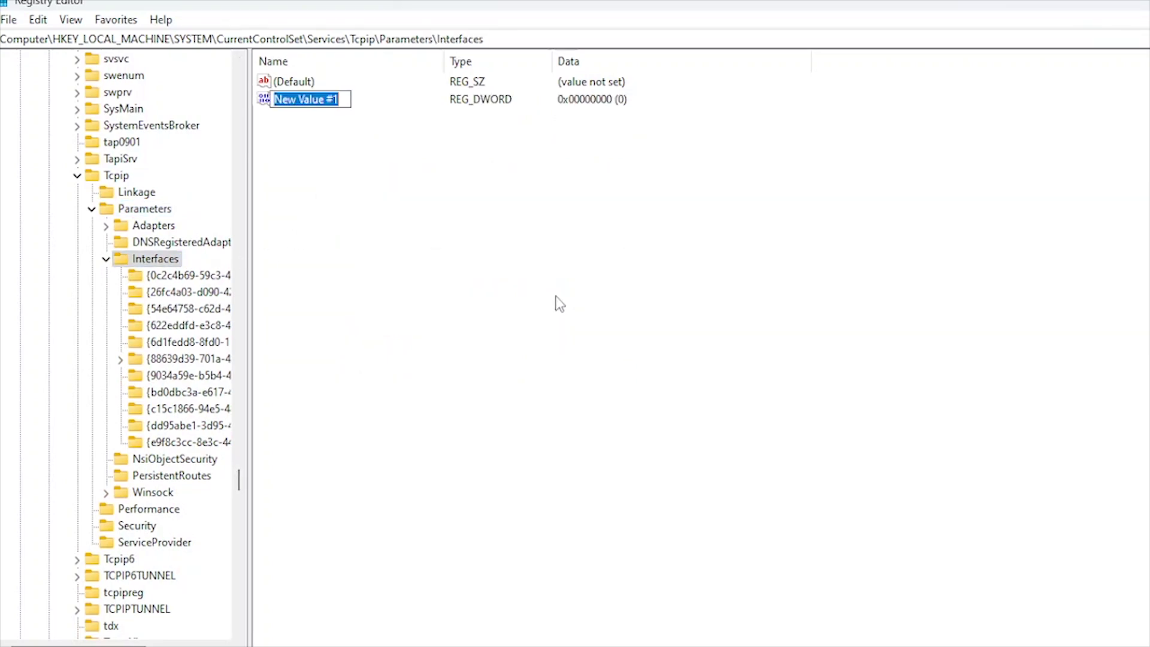
text(TCPAckFreq)
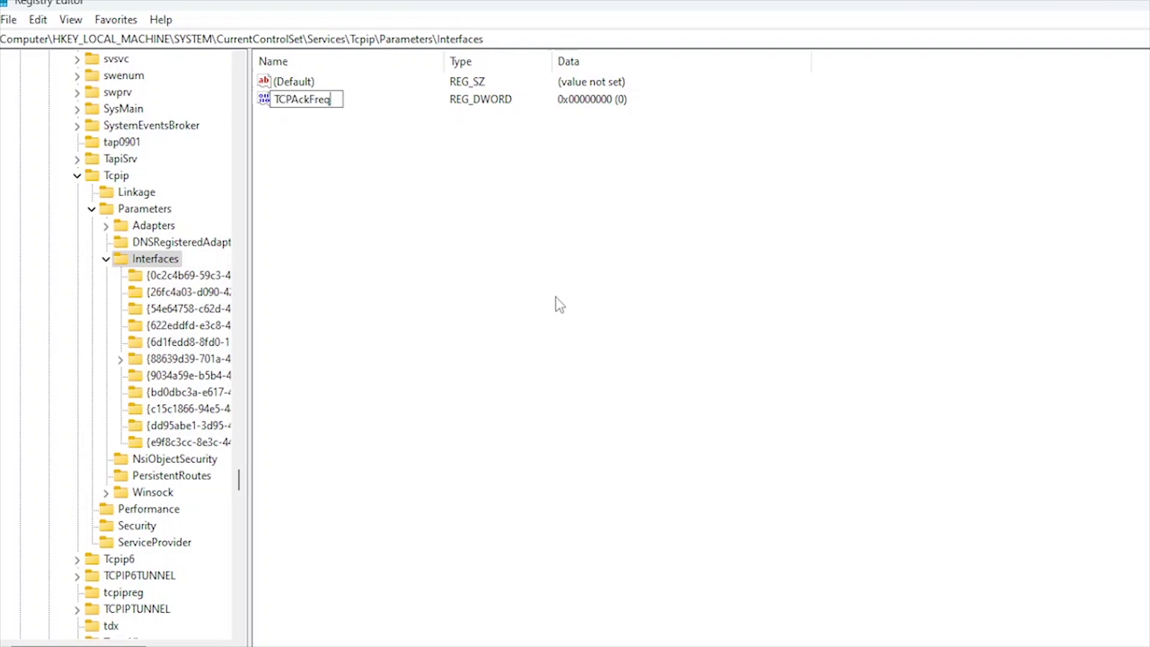
text(uency)
key(Return)
key(Return)
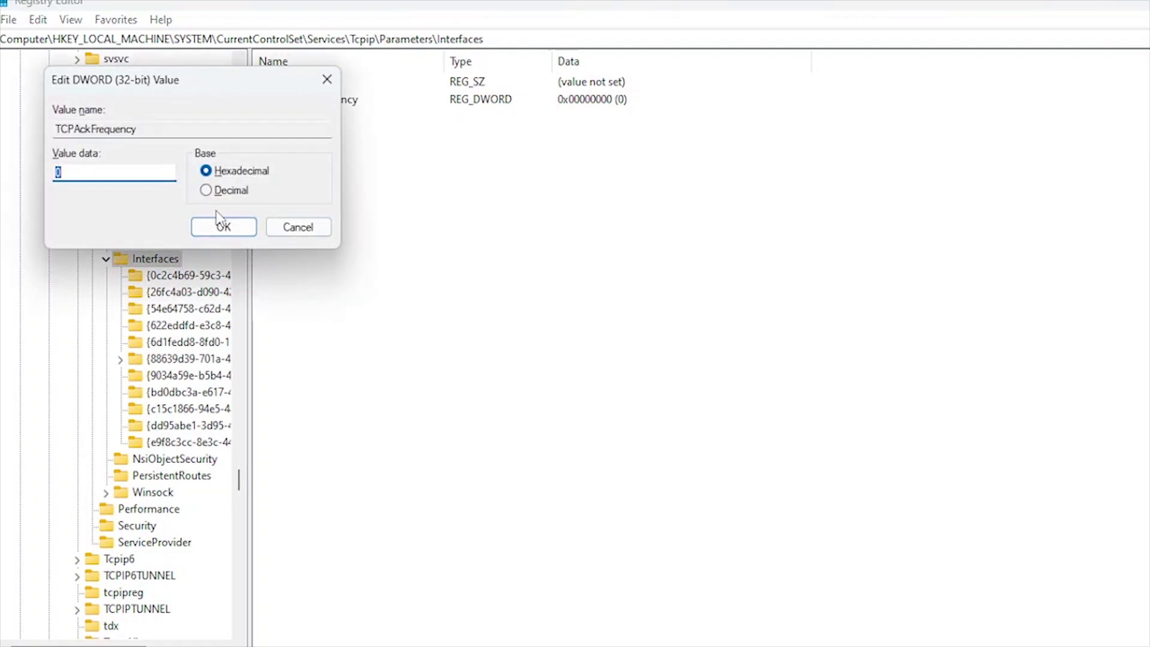
click(226, 189)
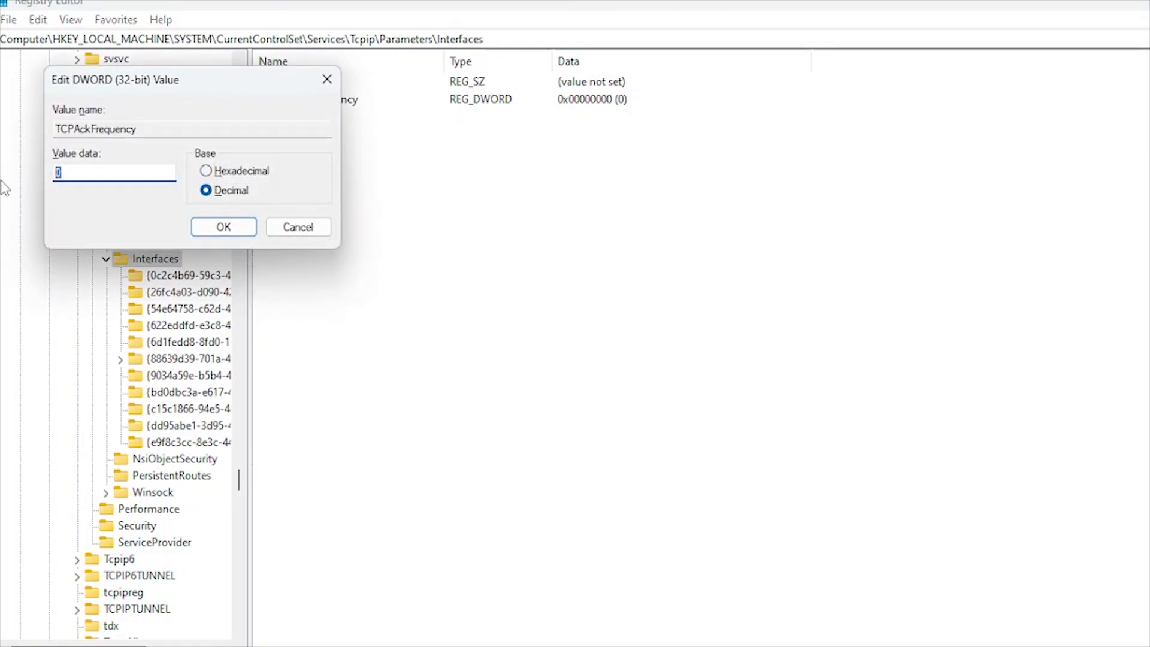
click(221, 230)
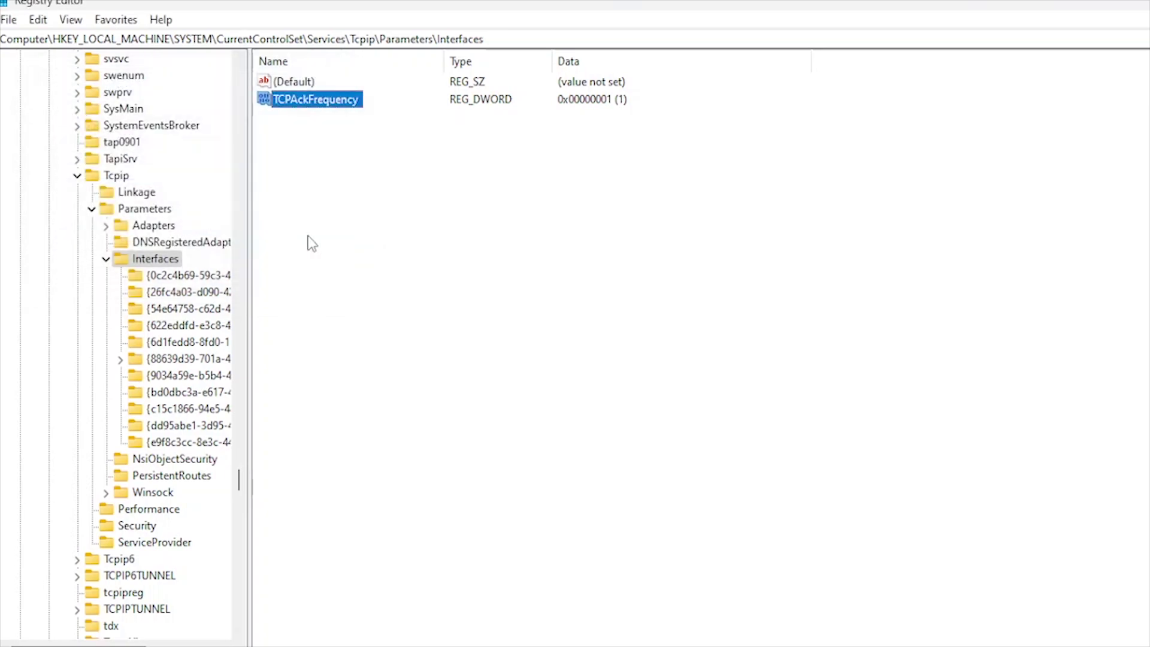
Create the DWORD (32-bit) value TCPNoDelay with decimal data 1.
right_click(341, 206)
mouse_move(389, 218)
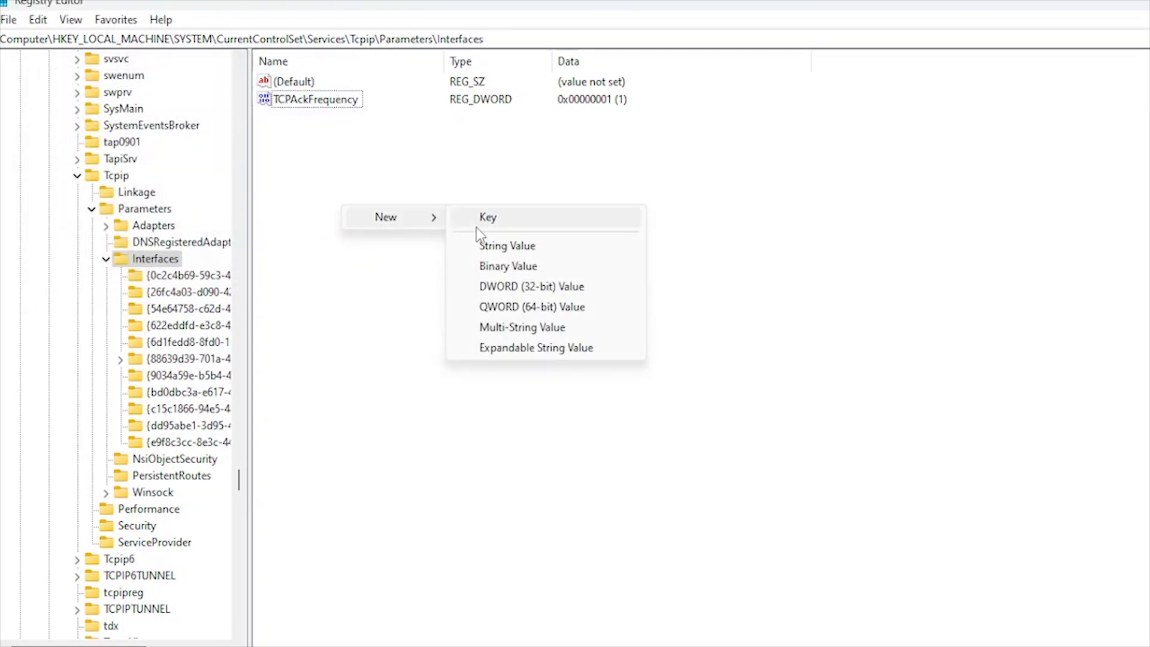
click(493, 288)
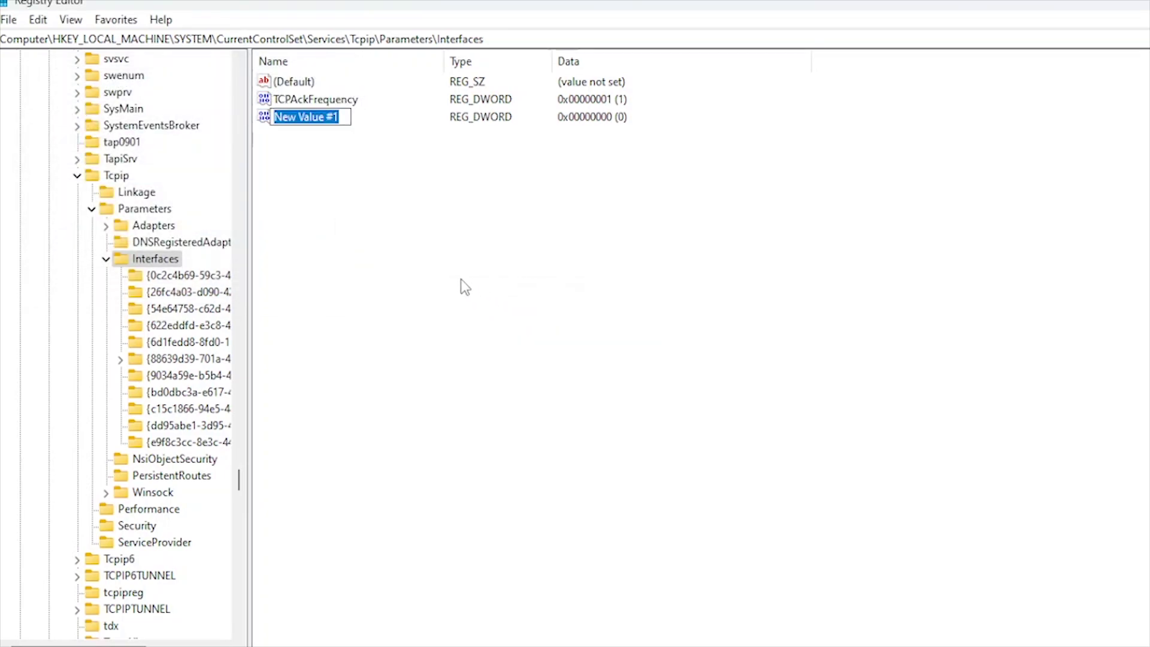
text(TCPNoDelay)
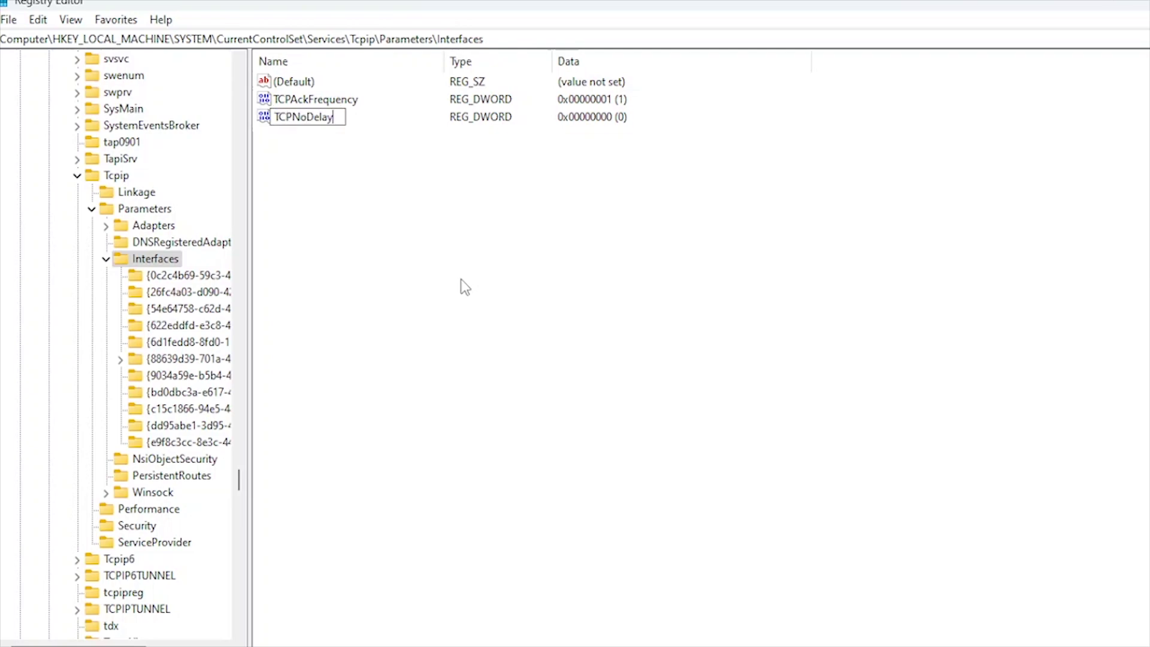
key(Return)
key(Return)
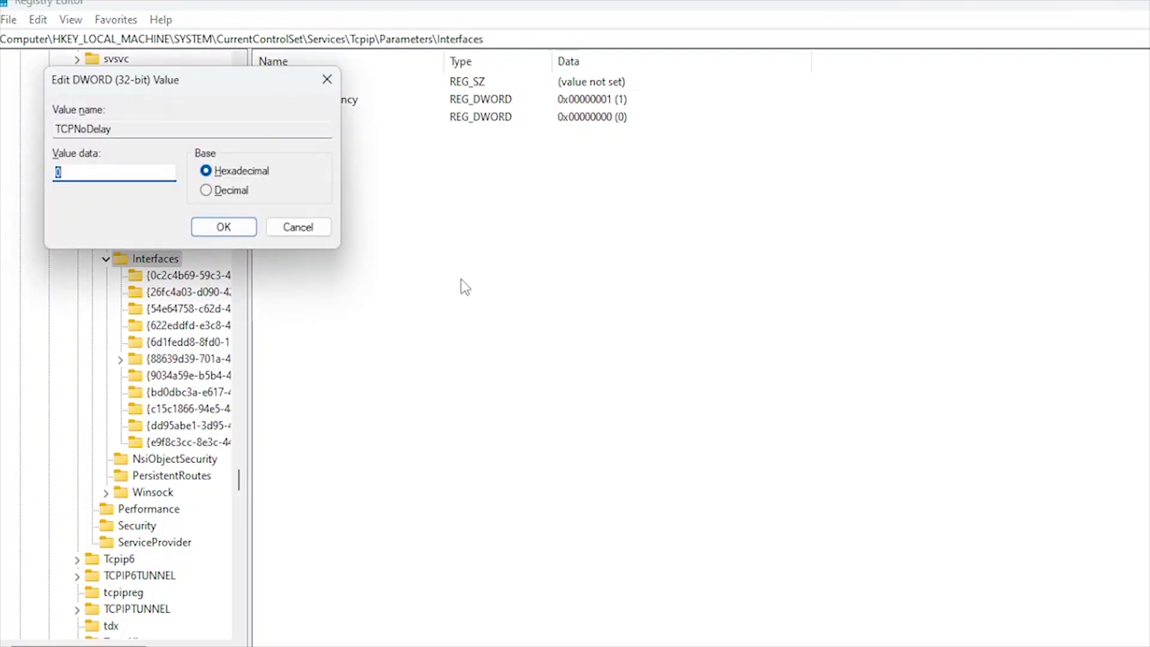
click(225, 190)
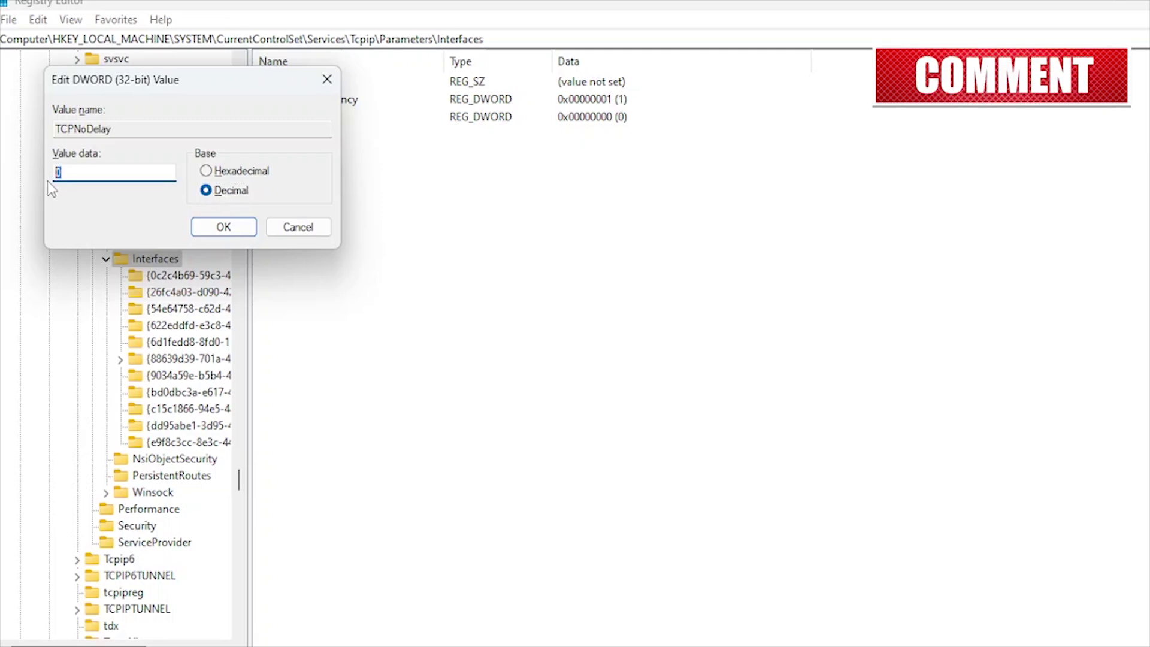
text(1)
click(216, 230)
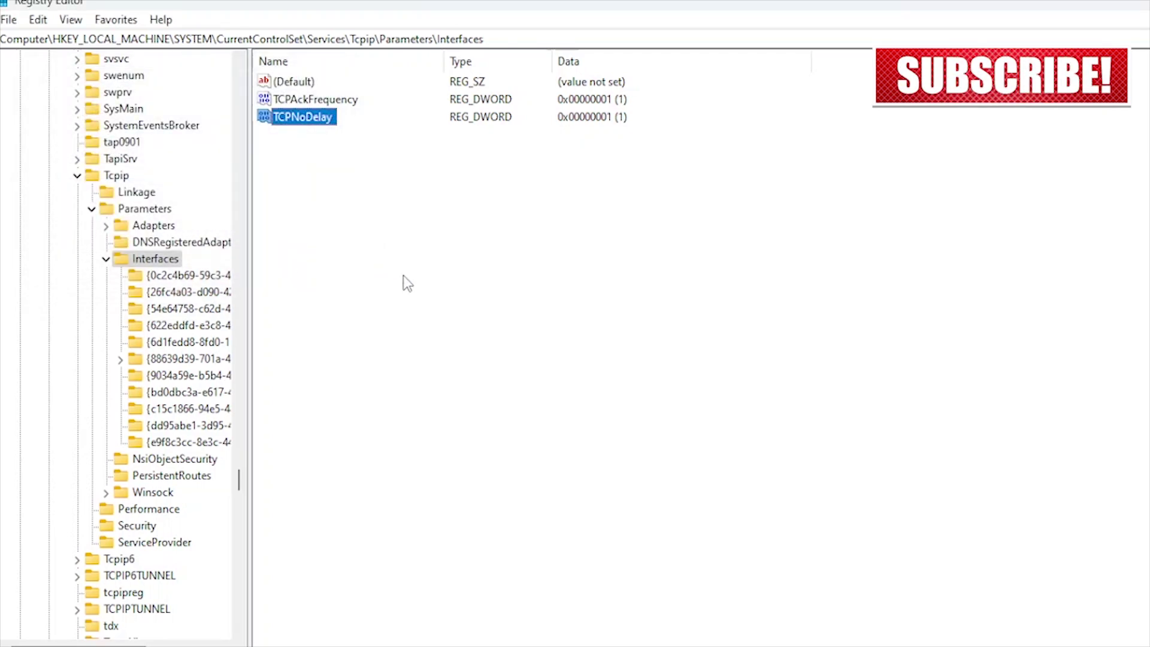